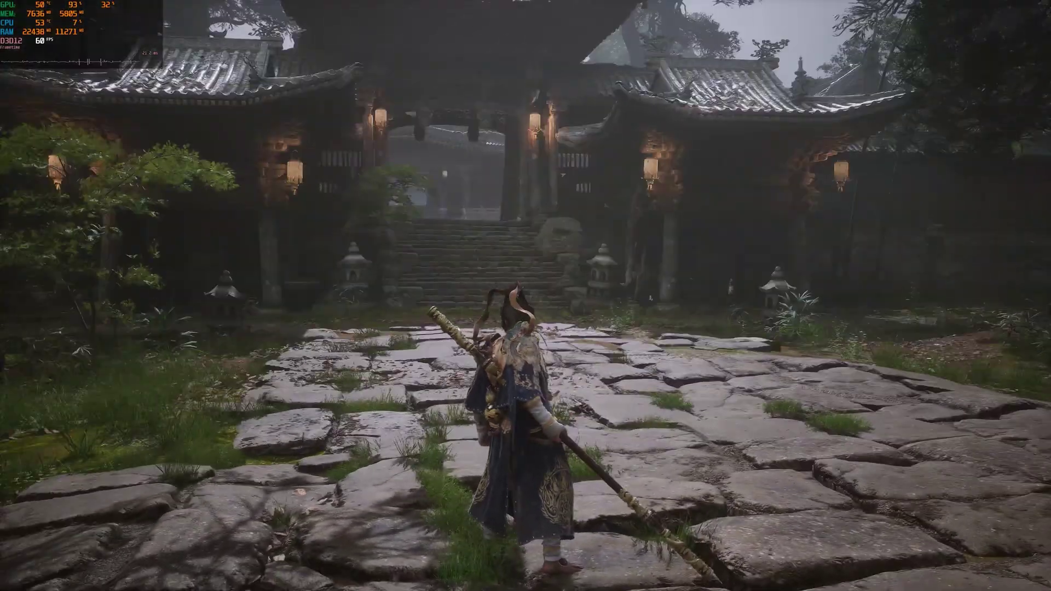
Step: Confirm Frame Generation is Off in Wukong's Graphics settings, apply the changes and resume play
{"action": "key", "text": "Escape"}
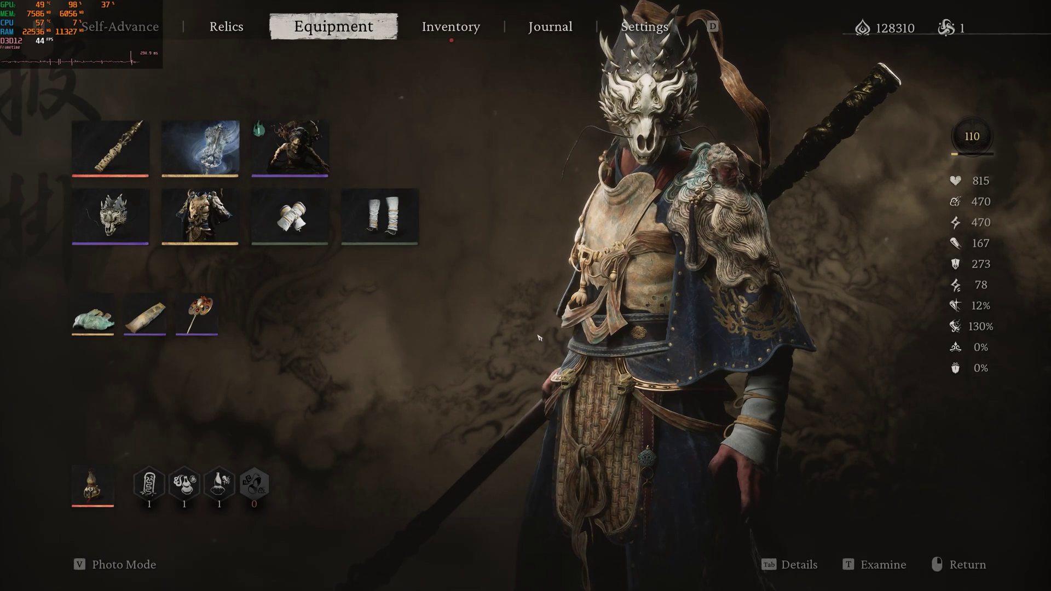
{"action": "left_click", "coordinate": [626, 27]}
{"action": "left_click", "coordinate": [159, 333]}
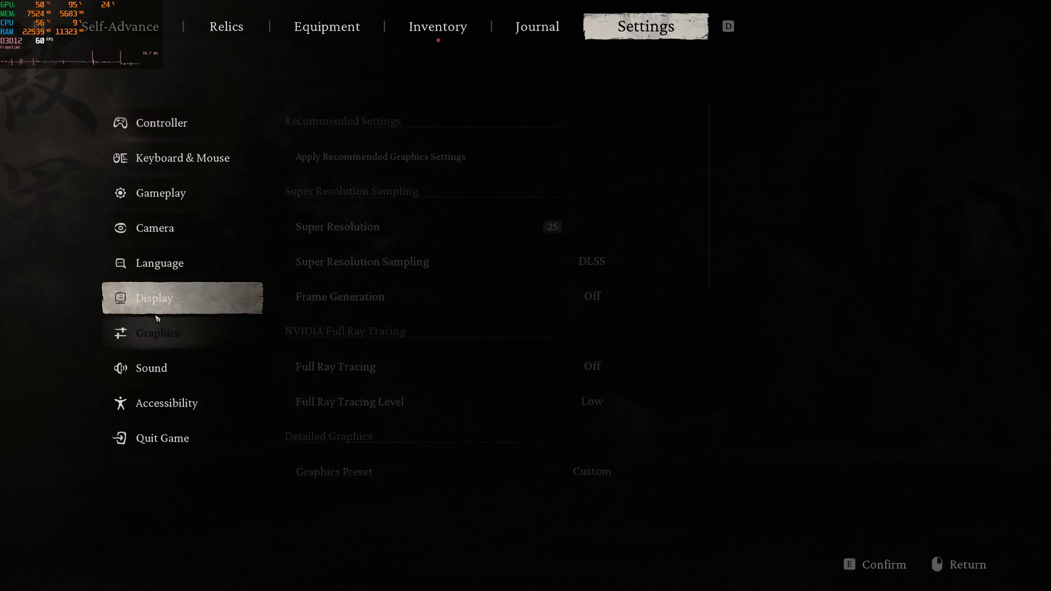
{"action": "left_click", "coordinate": [160, 339]}
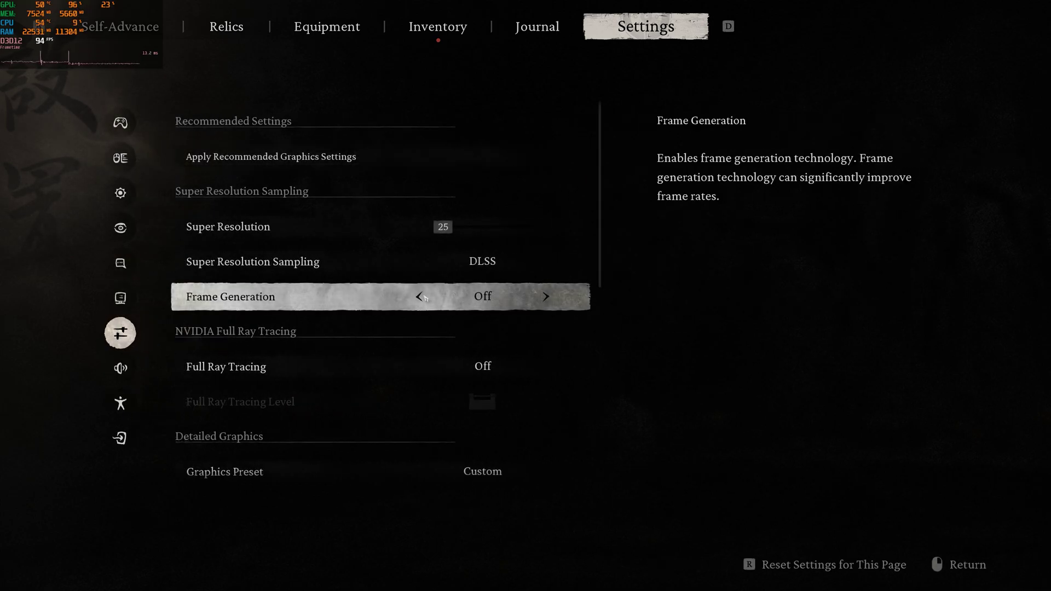
{"action": "right_click", "coordinate": [424, 297]}
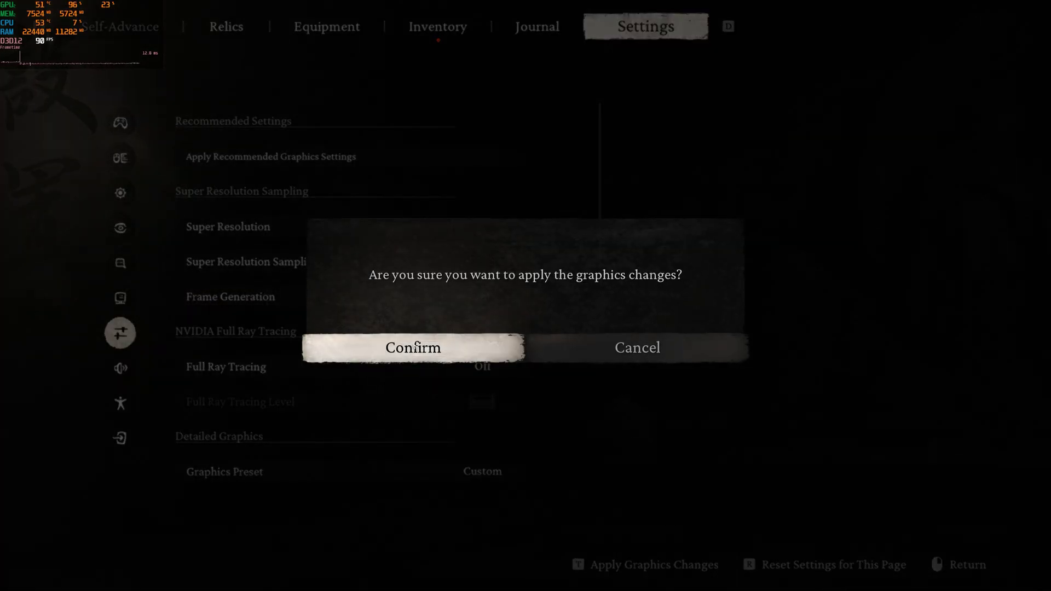
{"action": "left_click", "coordinate": [414, 348]}
{"action": "right_click", "coordinate": [413, 350]}
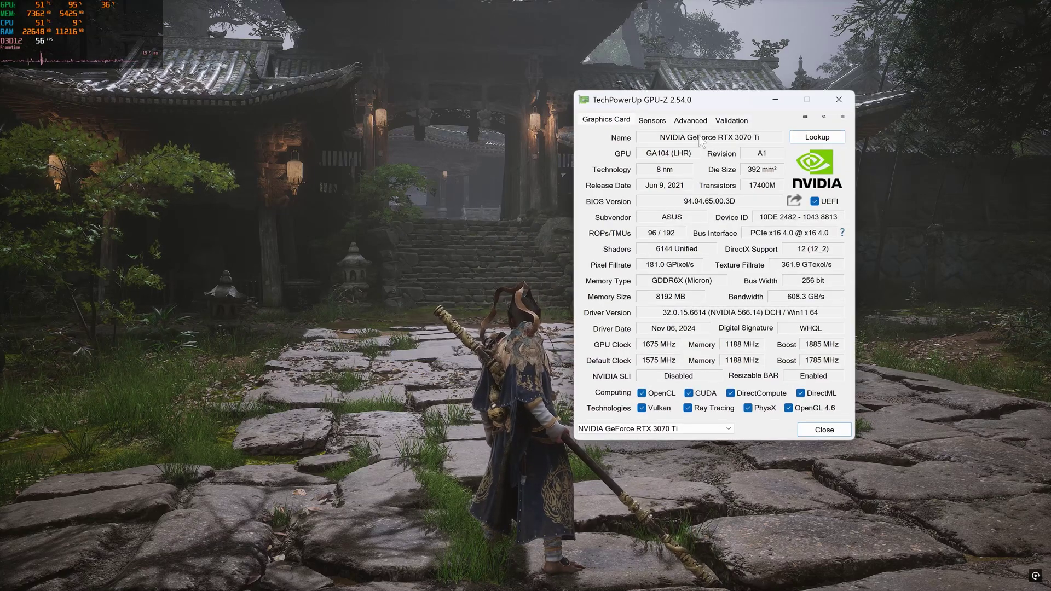
{"action": "mouse_move", "coordinate": [669, 146]}
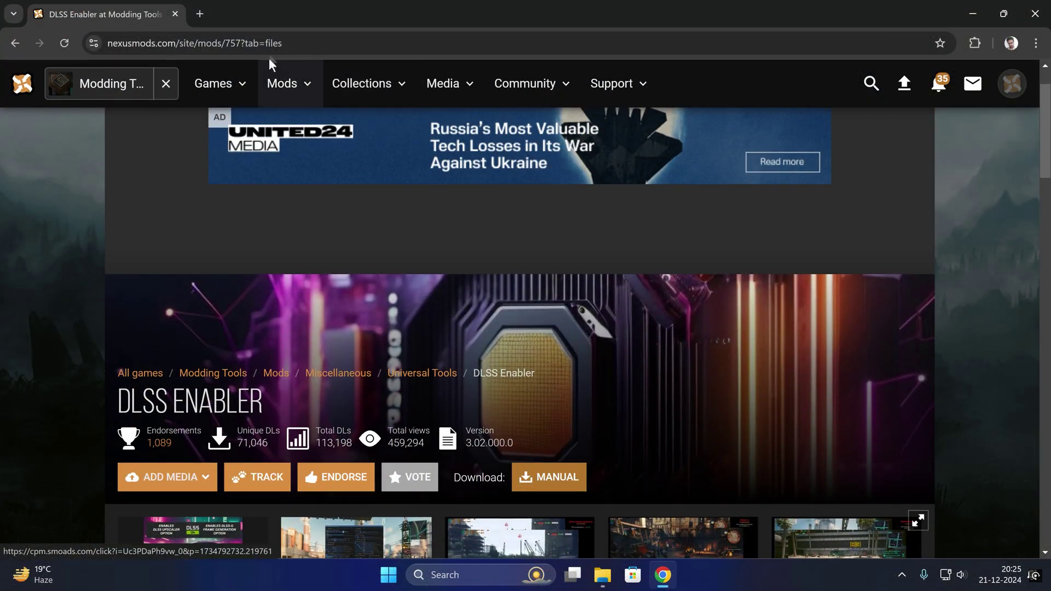
Step: Show the file list on the DLSS Enabler mod page
{"action": "left_click", "coordinate": [308, 42]}
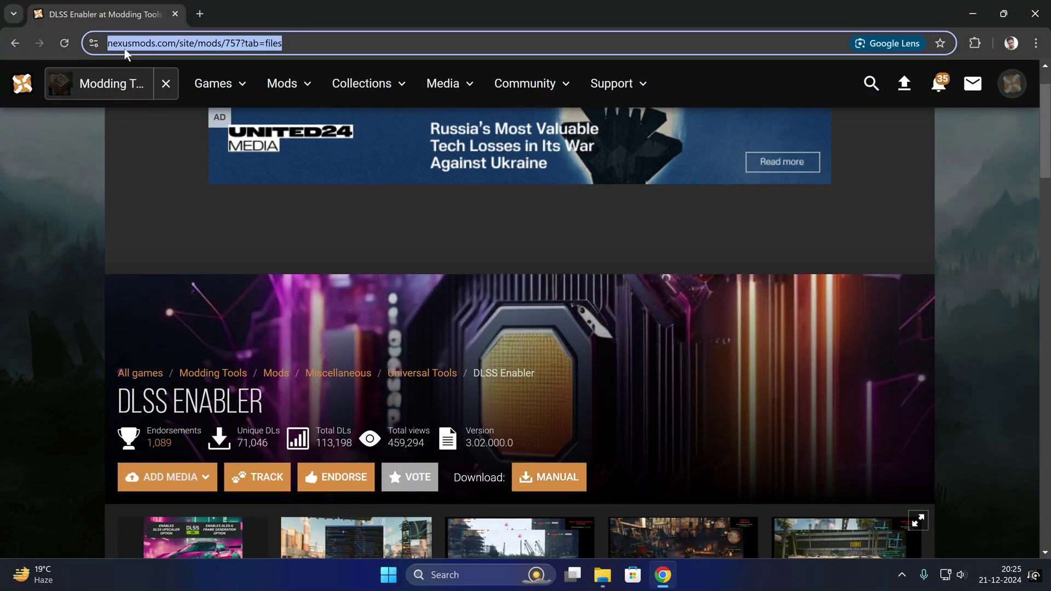
{"action": "left_click", "coordinate": [452, 292]}
{"action": "scroll", "coordinate": [450, 294], "scroll_direction": "down", "scroll_amount": 1}
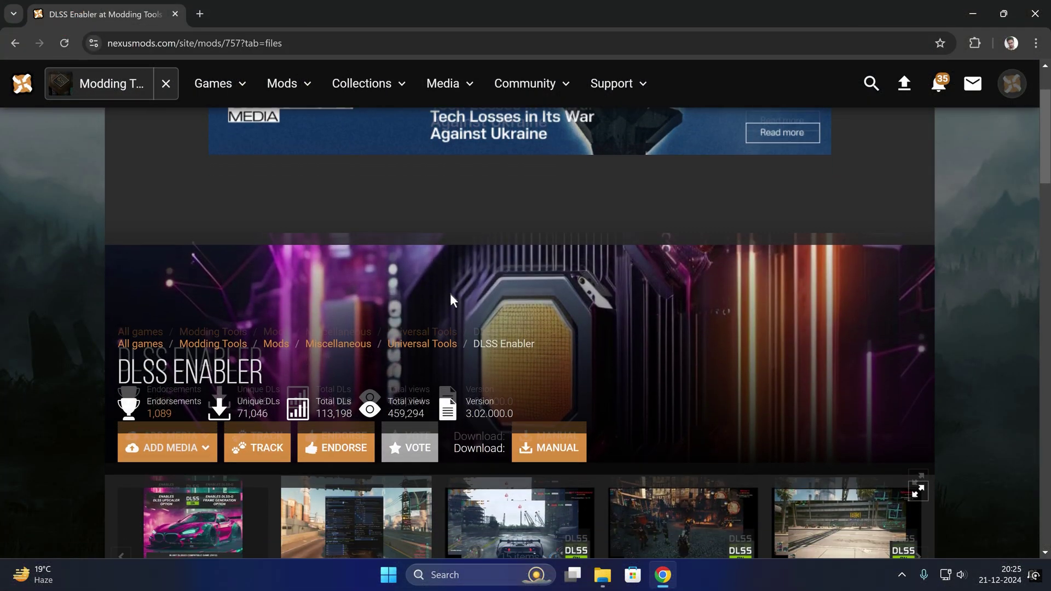
{"action": "scroll", "coordinate": [451, 295], "scroll_direction": "down", "scroll_amount": 2}
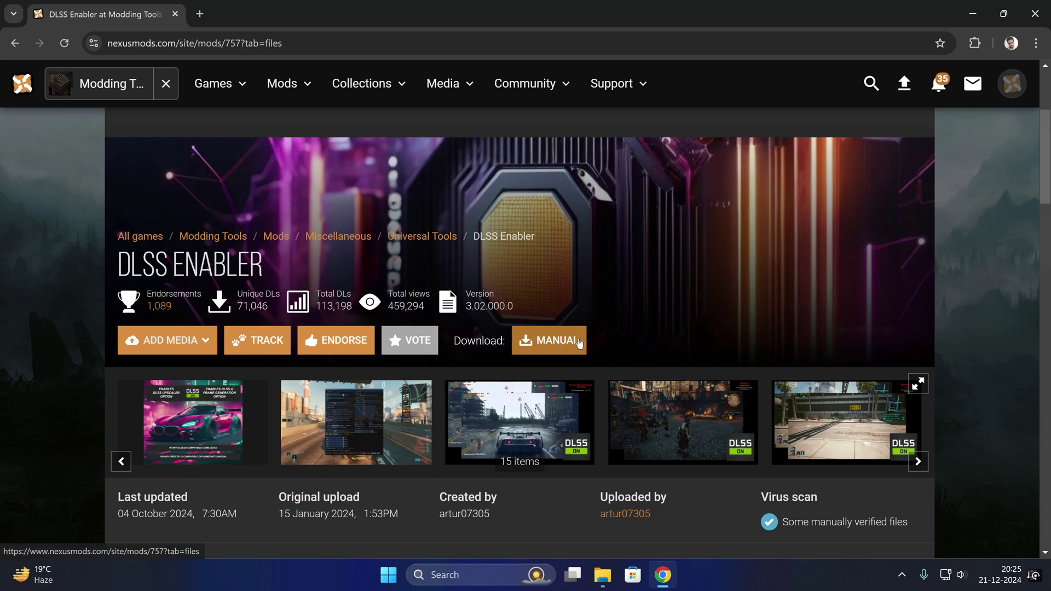
{"action": "left_click", "coordinate": [558, 342]}
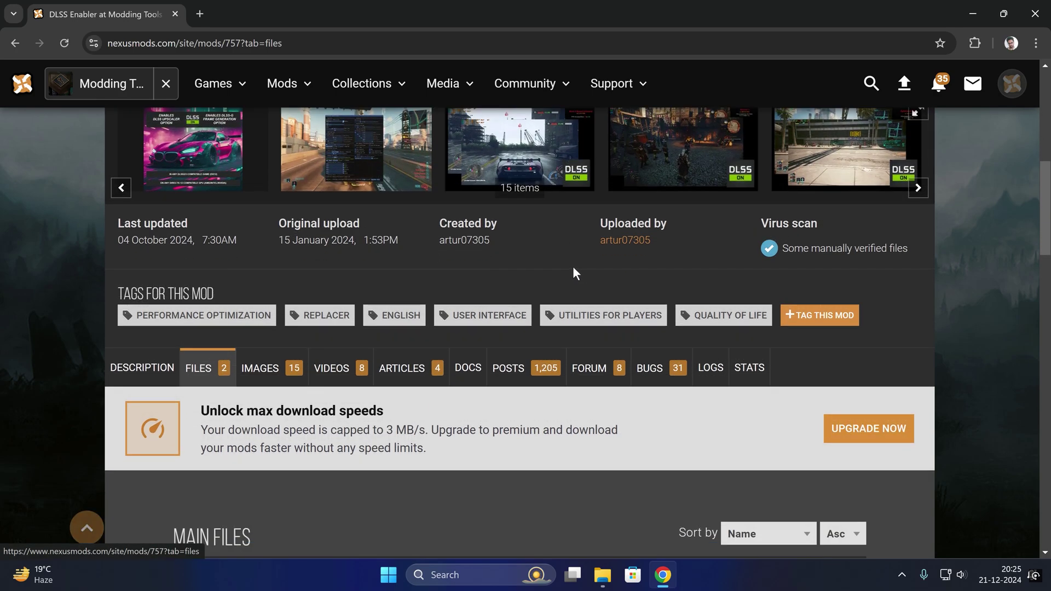
{"action": "scroll", "coordinate": [546, 241], "scroll_direction": "up", "scroll_amount": 3}
{"action": "left_click", "coordinate": [551, 207]}
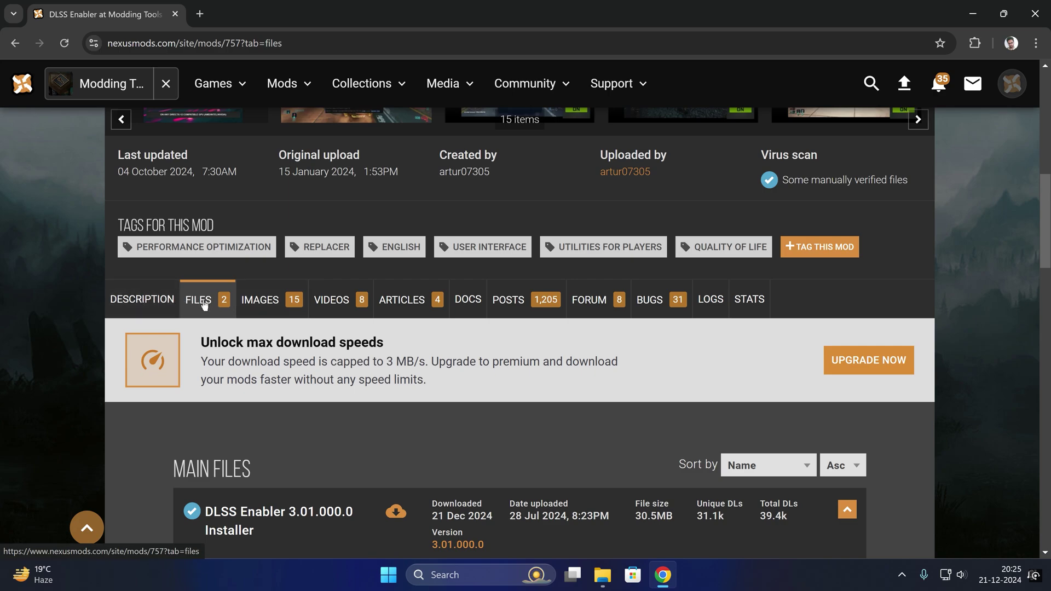
Step: Choose Manual Download for the DLSS Enabler 3.02.000.0 Installer
{"action": "scroll", "coordinate": [292, 328], "scroll_direction": "down", "scroll_amount": 4}
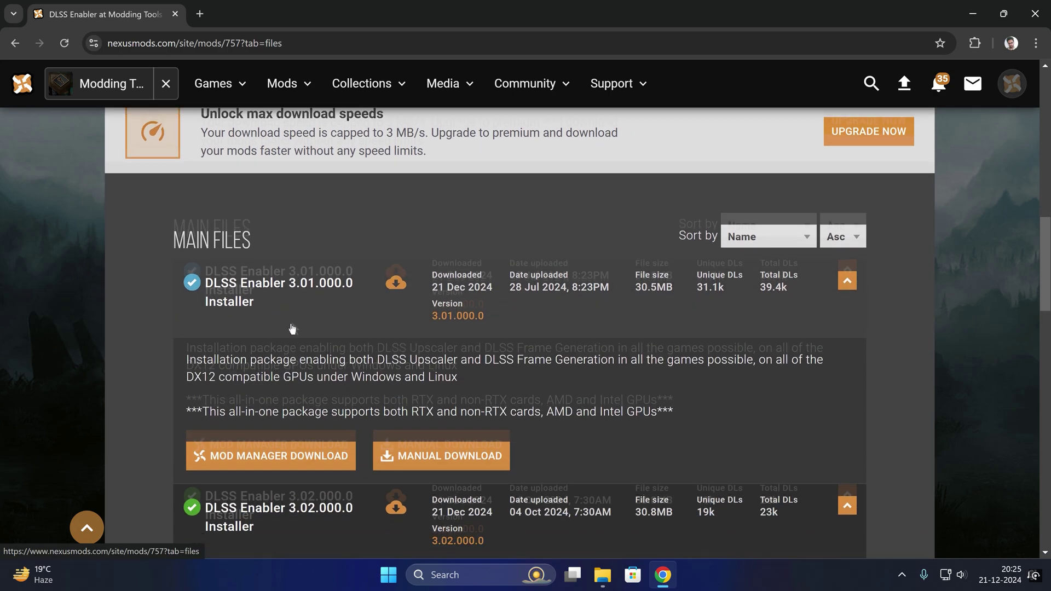
{"action": "scroll", "coordinate": [310, 312], "scroll_direction": "down", "scroll_amount": 2}
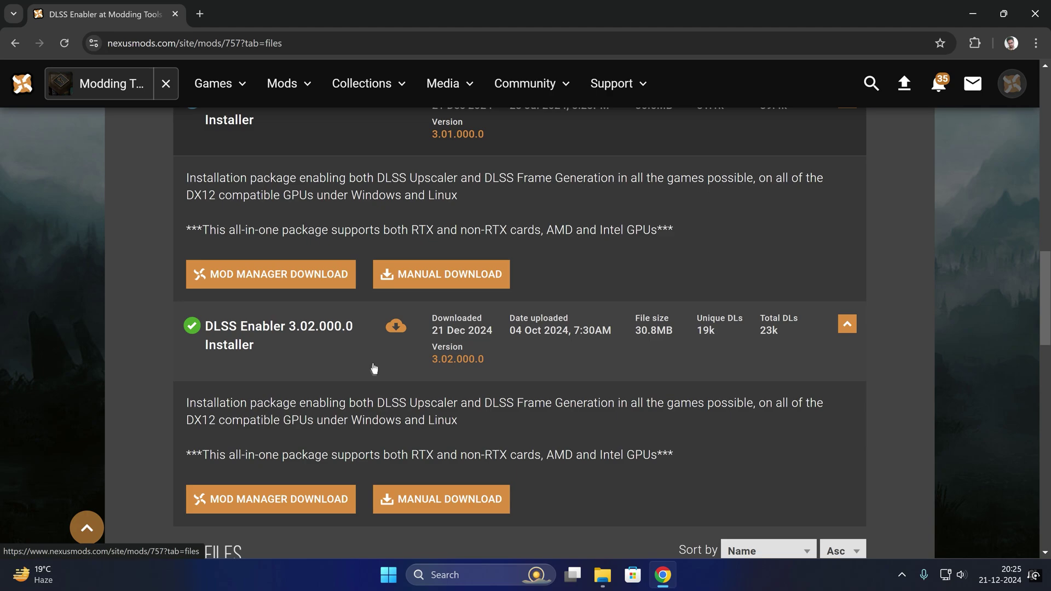
{"action": "scroll", "coordinate": [328, 345], "scroll_direction": "up", "scroll_amount": 2}
{"action": "scroll", "coordinate": [341, 355], "scroll_direction": "down", "scroll_amount": 5}
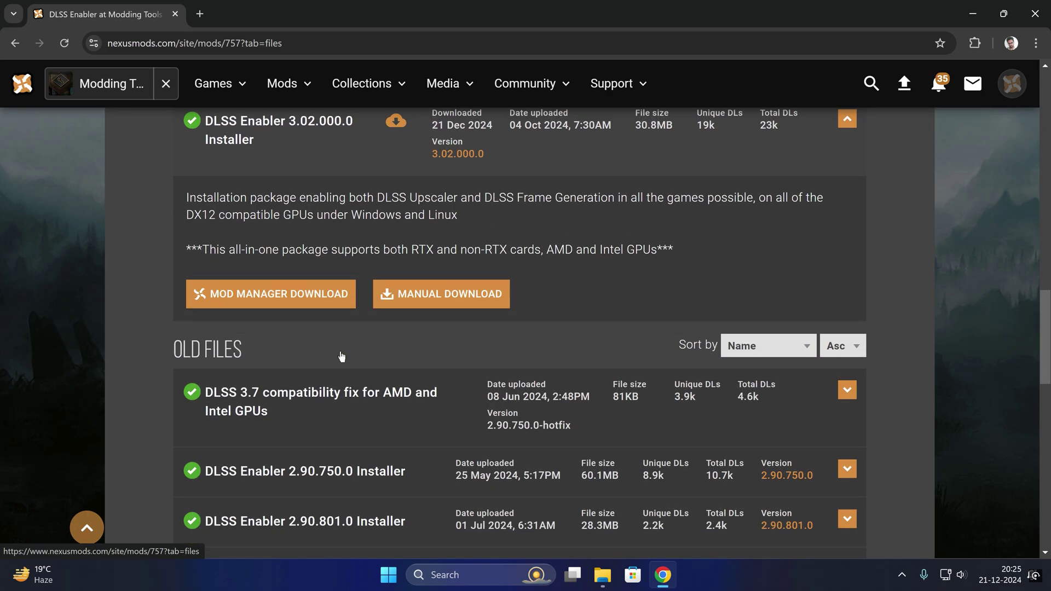
{"action": "scroll", "coordinate": [344, 356], "scroll_direction": "up", "scroll_amount": 2}
{"action": "scroll", "coordinate": [341, 351], "scroll_direction": "up", "scroll_amount": 1}
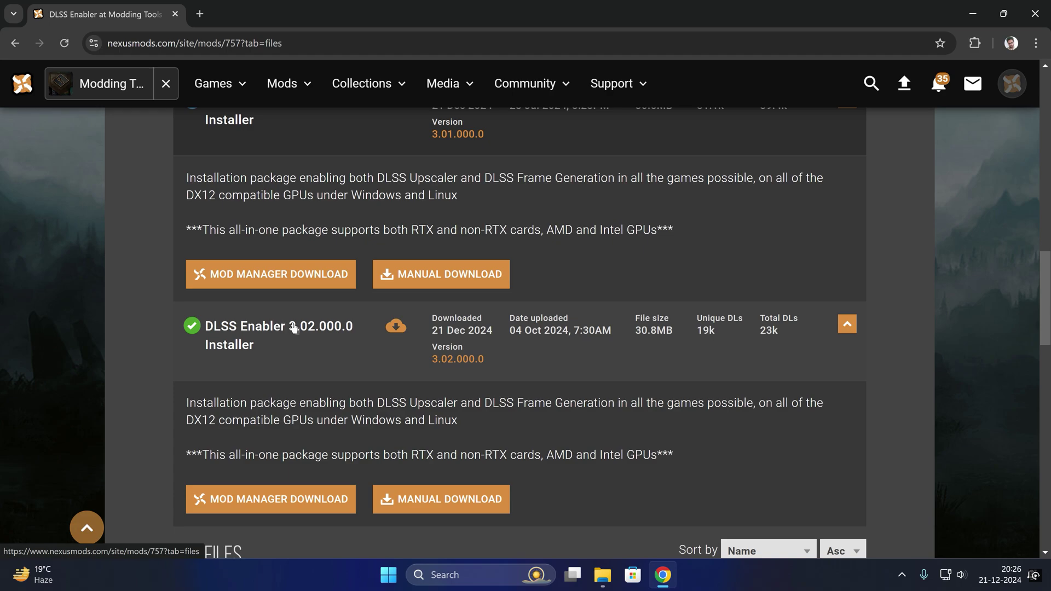
{"action": "left_click", "coordinate": [463, 503]}
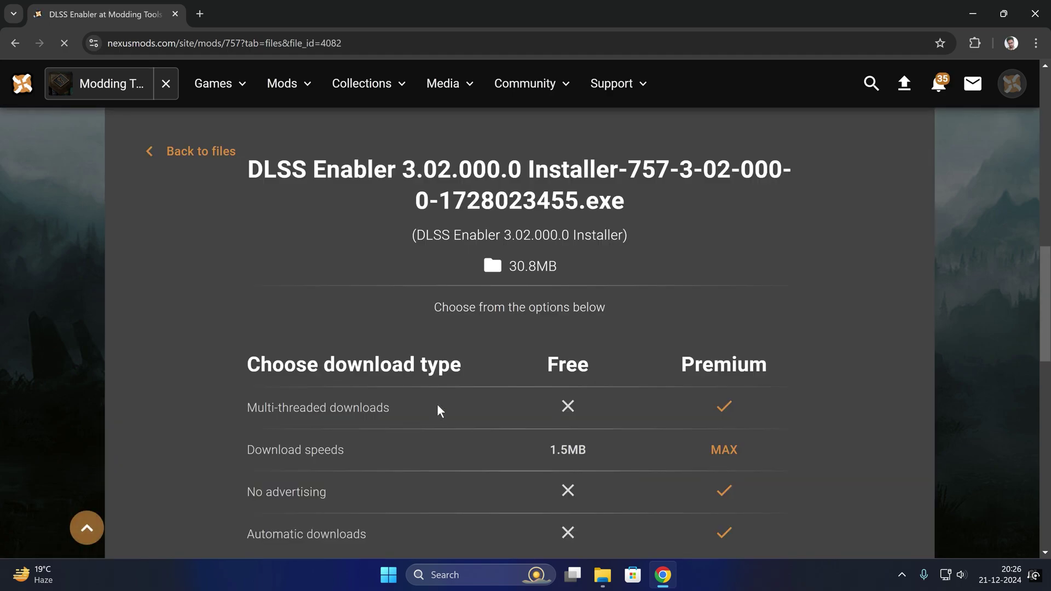
{"action": "scroll", "coordinate": [515, 386], "scroll_direction": "down", "scroll_amount": 3}
Step: Take the Slow Download, then launch the downloaded installer from the desktop and allow it to run
{"action": "left_click", "coordinate": [530, 385]}
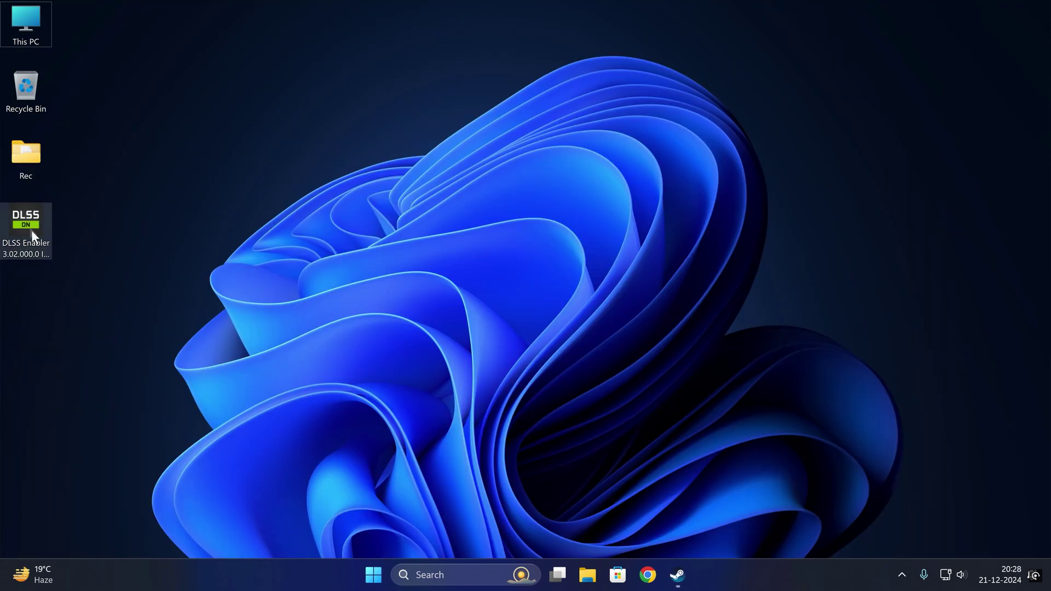
{"action": "left_click", "coordinate": [26, 222]}
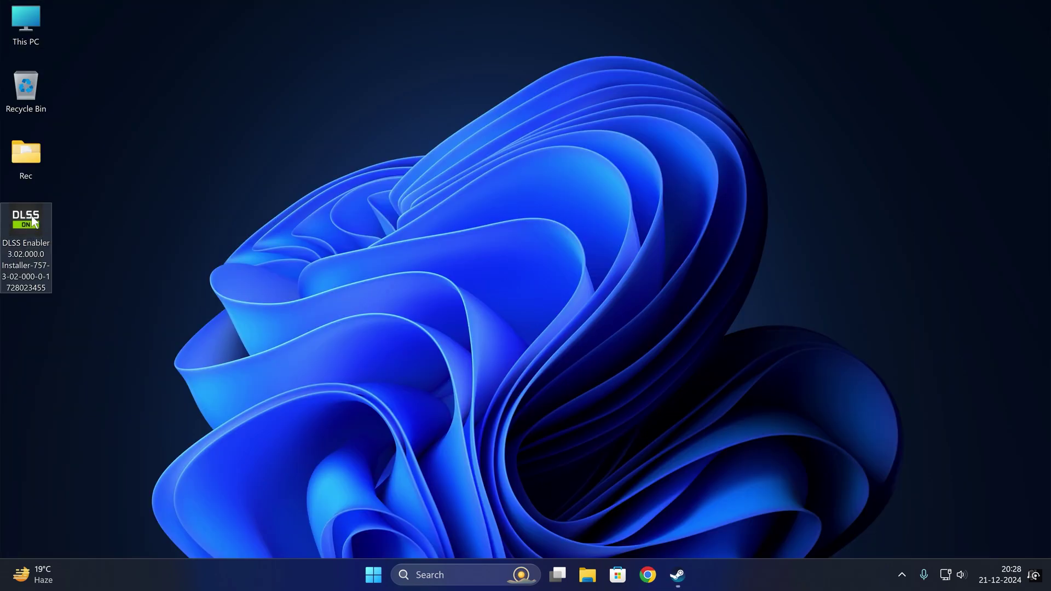
{"action": "double_click", "coordinate": [32, 221]}
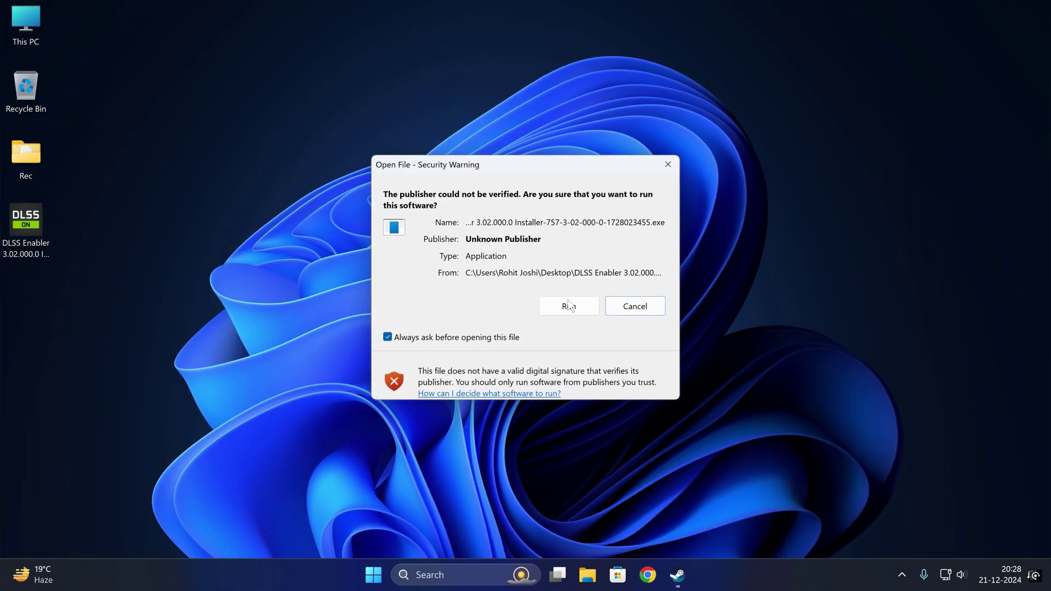
{"action": "left_click", "coordinate": [569, 305]}
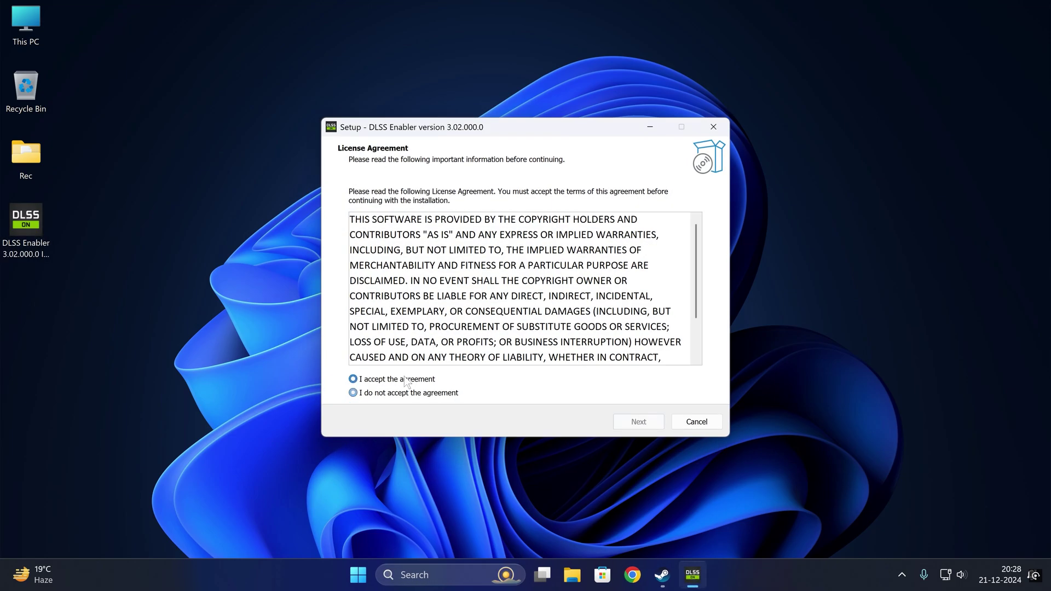
Step: Accept the licence agreement, advance to the destination-folder step, and bring Steam forward
{"action": "left_click", "coordinate": [406, 382]}
{"action": "left_click", "coordinate": [638, 422]}
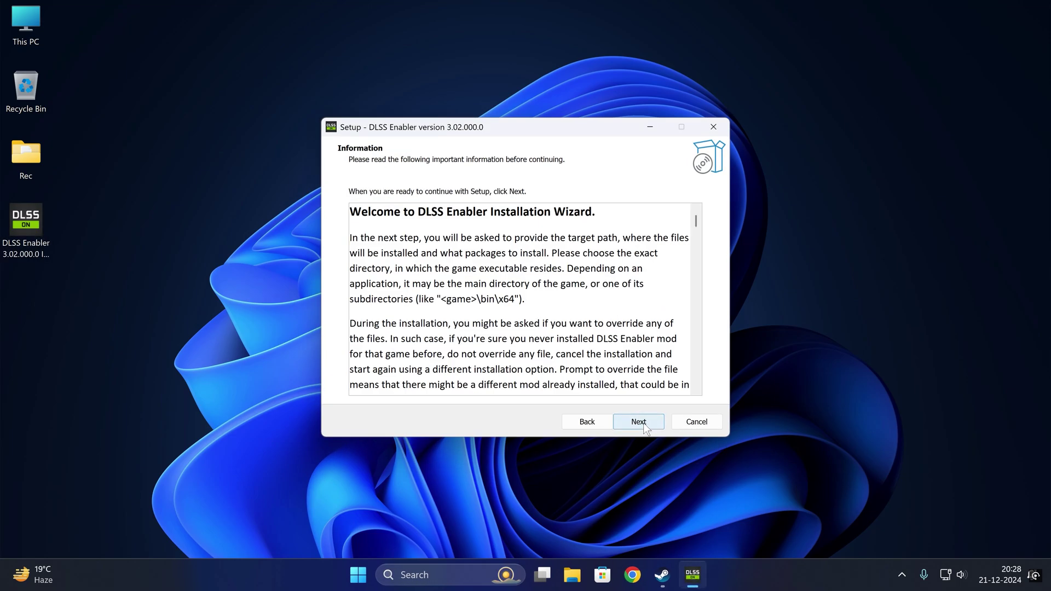
{"action": "left_click", "coordinate": [638, 421]}
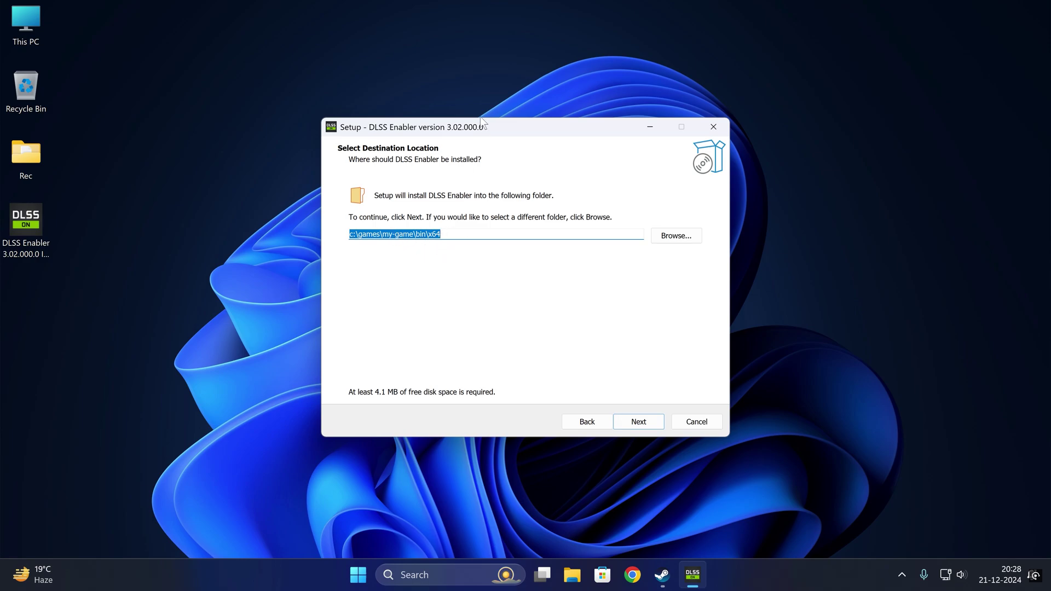
{"action": "left_click_drag", "start_coordinate": [493, 129], "coordinate": [459, 52]}
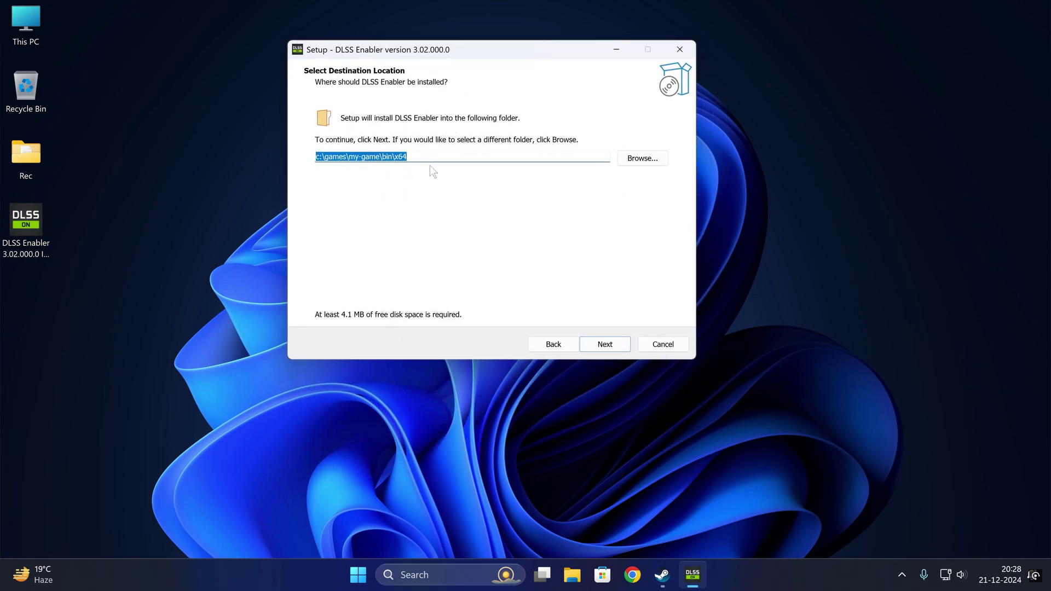
{"action": "left_click", "coordinate": [668, 575]}
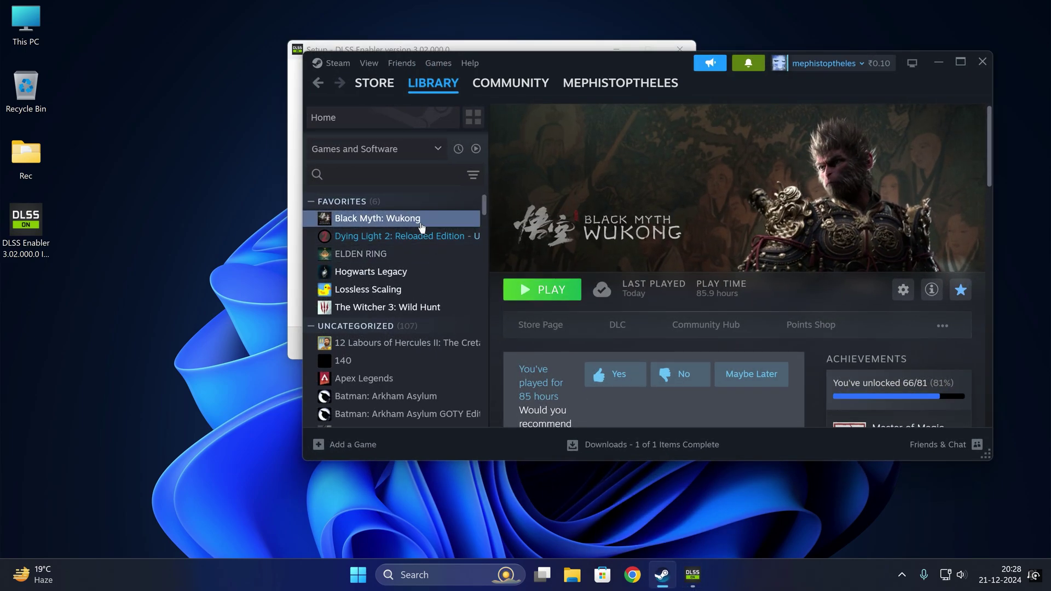
Step: Open Black Myth: Wukong's install folder via Manage > Browse local files in Steam
{"action": "right_click", "coordinate": [421, 225]}
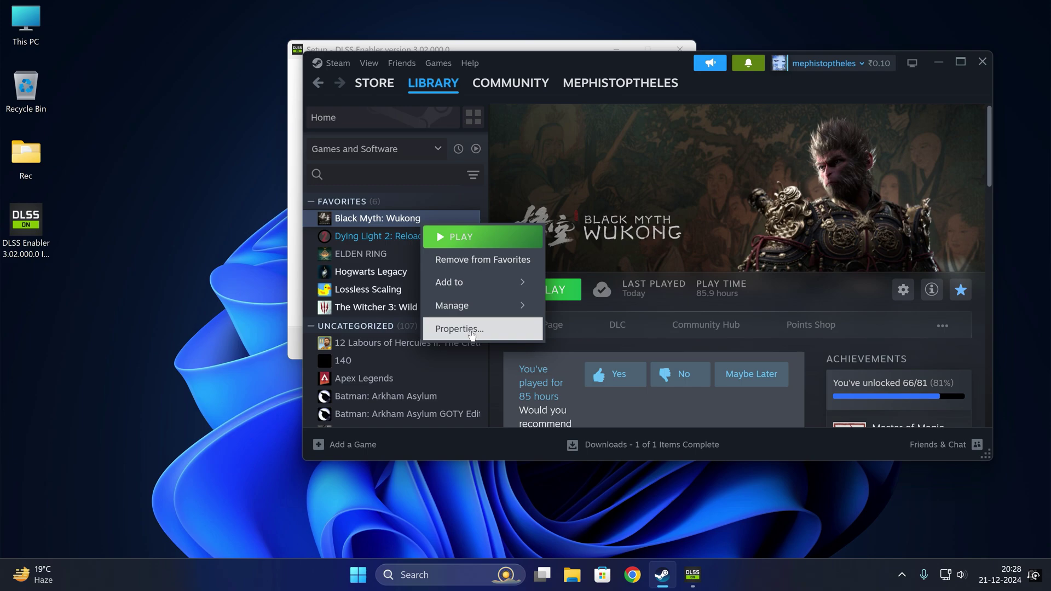
{"action": "mouse_move", "coordinate": [476, 308]}
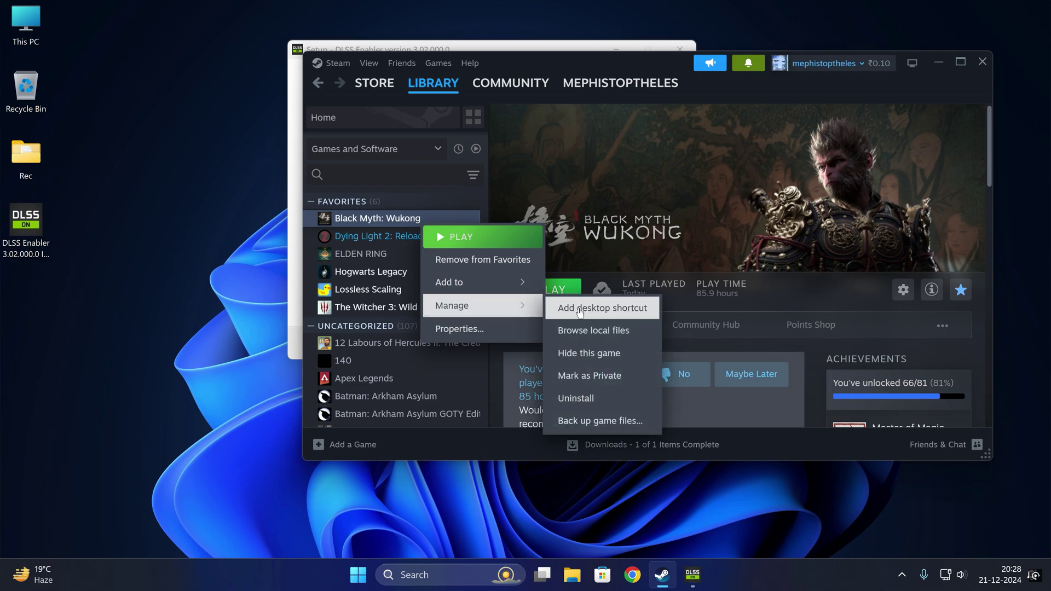
{"action": "left_click", "coordinate": [581, 332]}
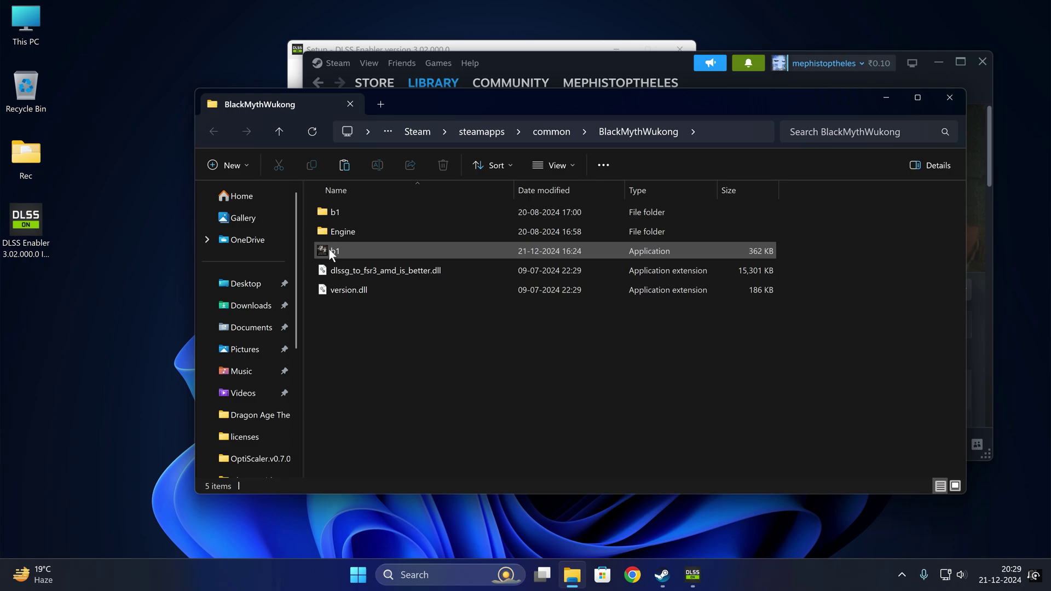
Step: Navigate into the b1\Binaries\Win64 folder containing b1-Win64-Shipping
{"action": "left_click", "coordinate": [354, 253]}
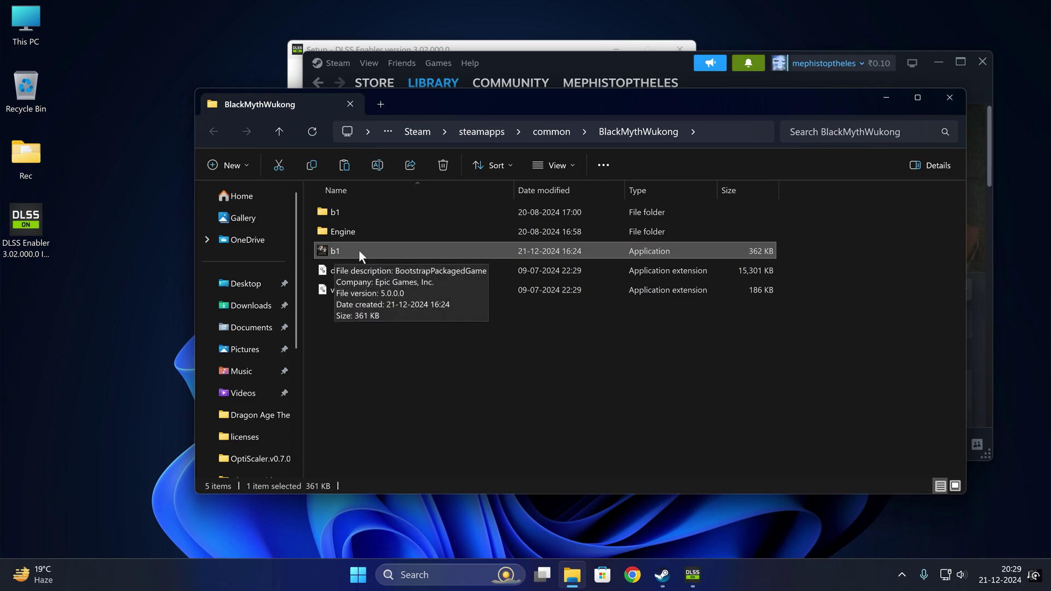
{"action": "double_click", "coordinate": [363, 216]}
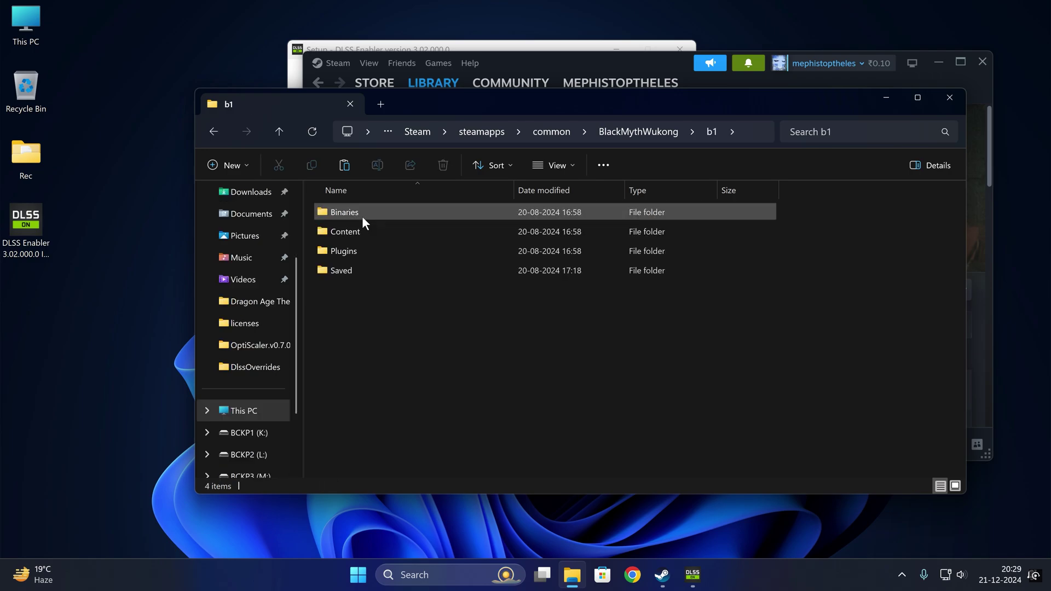
{"action": "double_click", "coordinate": [372, 217]}
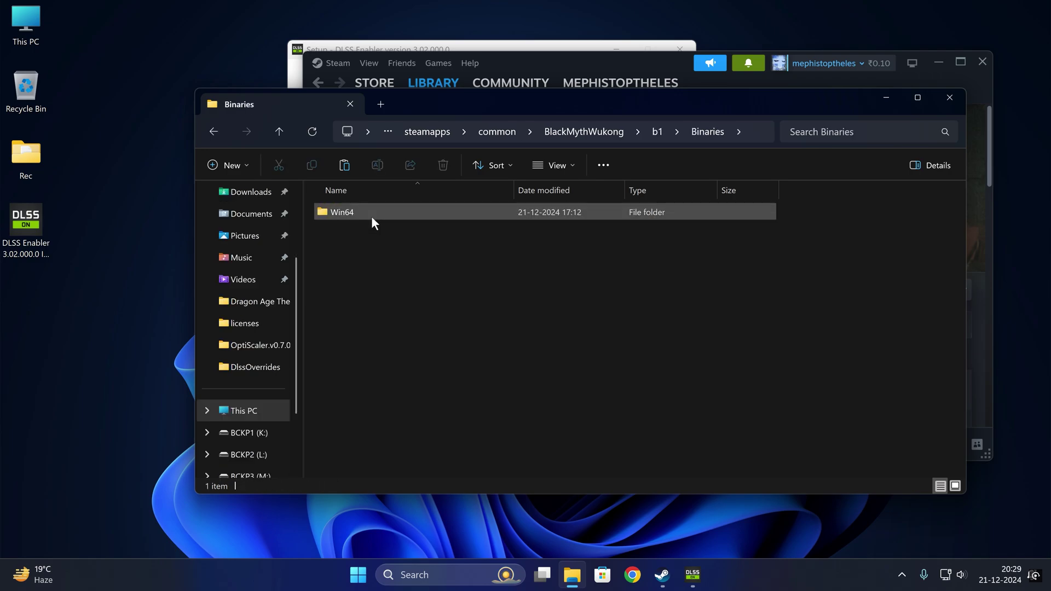
{"action": "scroll", "coordinate": [383, 230], "scroll_direction": "down", "scroll_amount": 3}
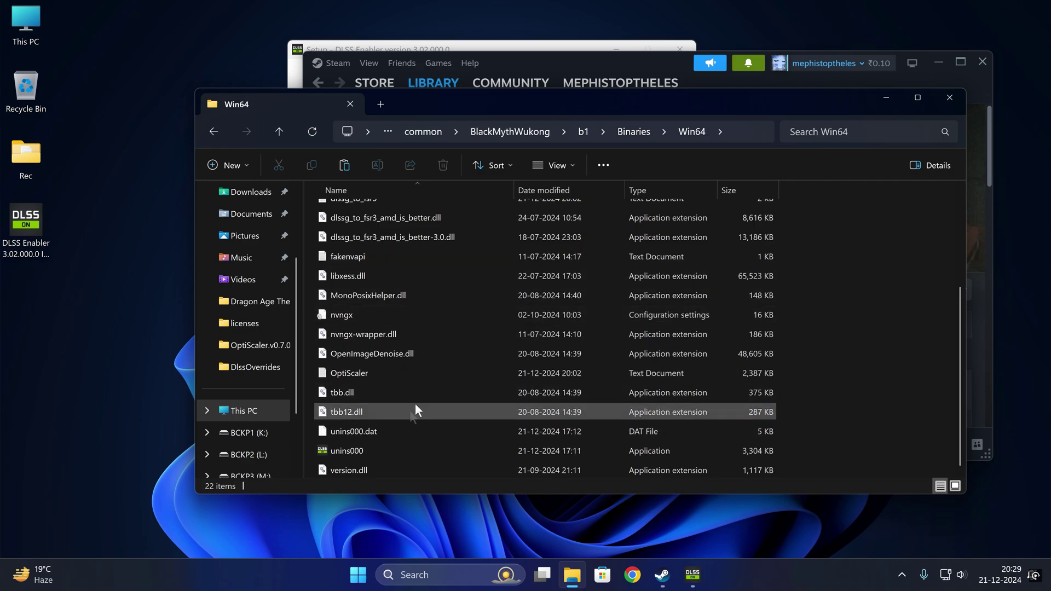
{"action": "left_click", "coordinate": [332, 454]}
{"action": "scroll", "coordinate": [380, 421], "scroll_direction": "up", "scroll_amount": 3}
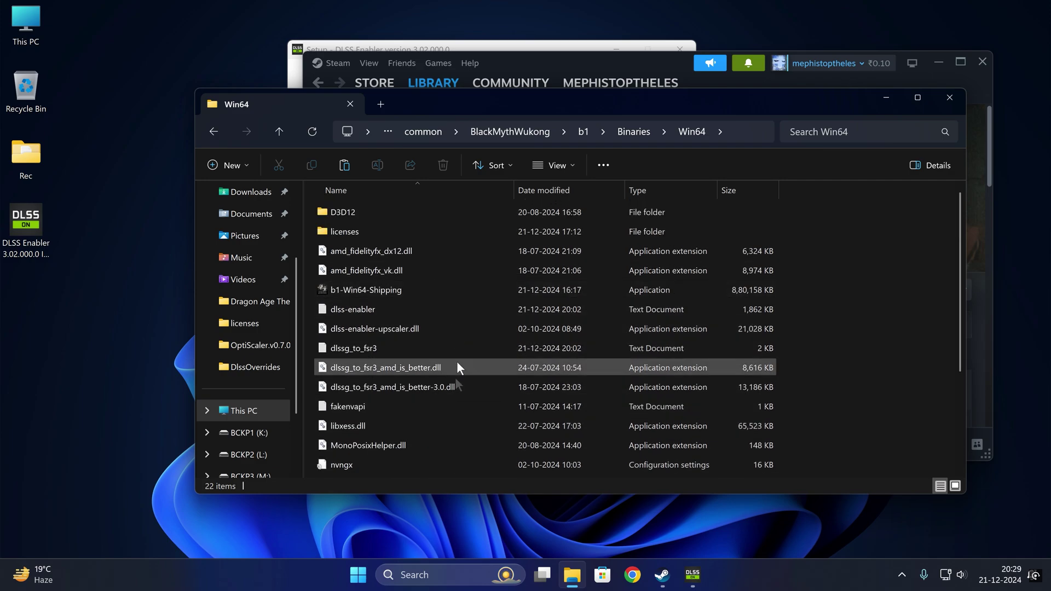
{"action": "left_click", "coordinate": [340, 290]}
{"action": "mouse_move", "coordinate": [411, 290]}
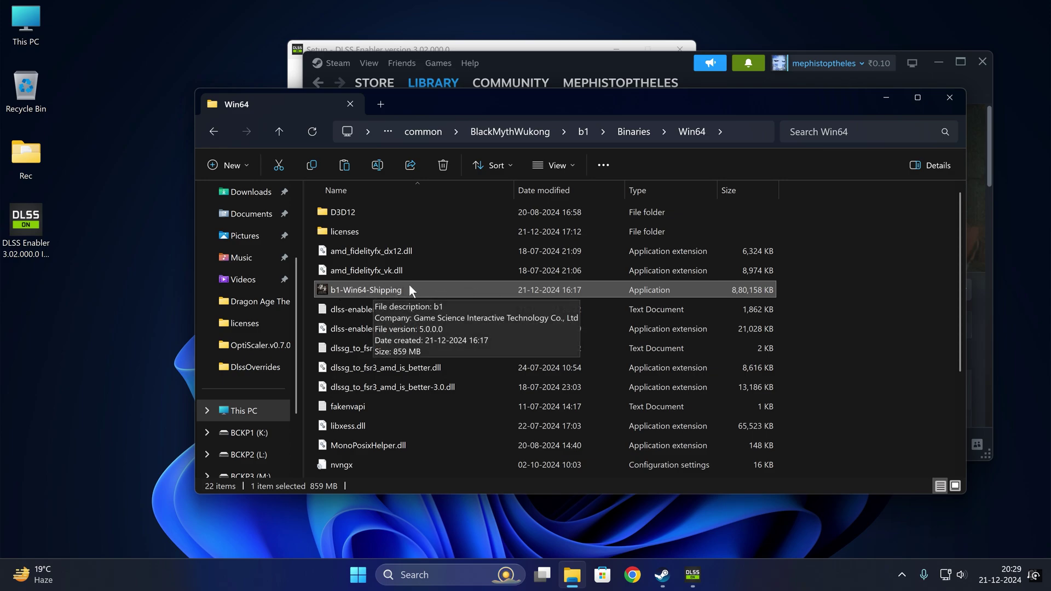
Step: Copy the Win64 folder address and minimise File Explorer
{"action": "right_click", "coordinate": [690, 134]}
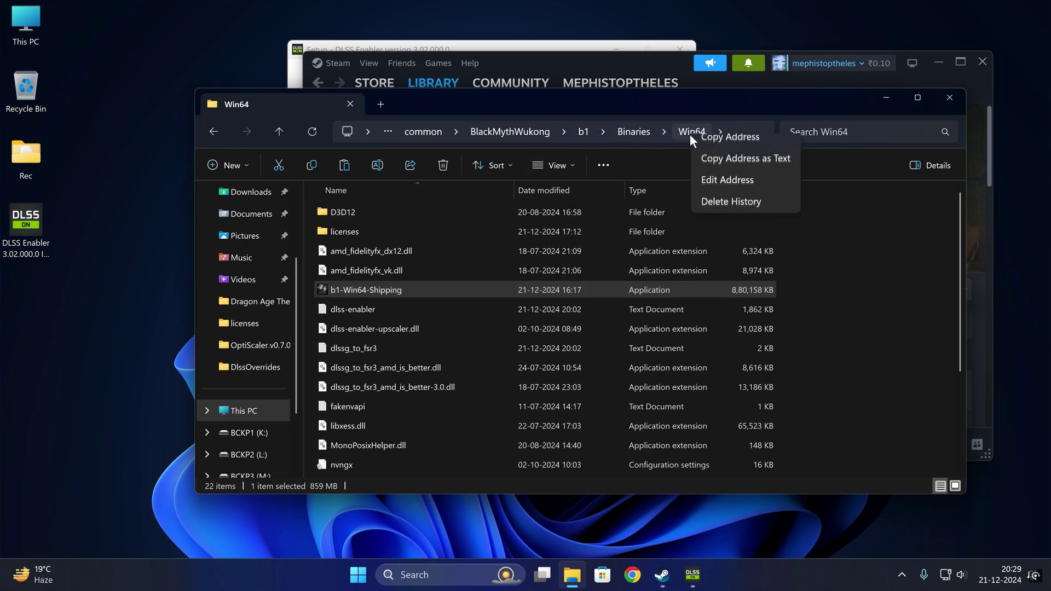
{"action": "left_click", "coordinate": [716, 149]}
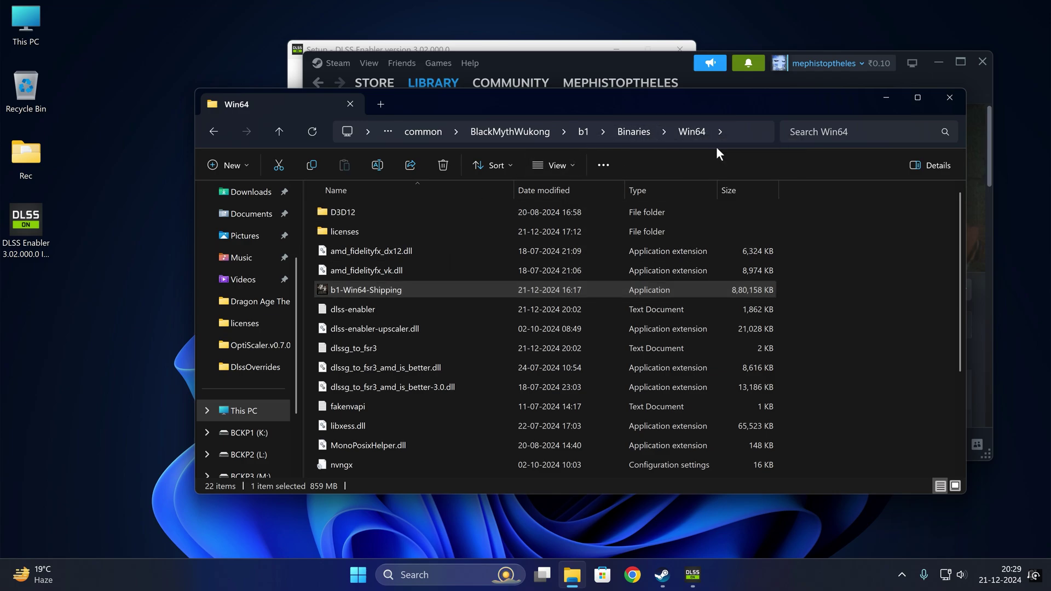
{"action": "left_click", "coordinate": [884, 99]}
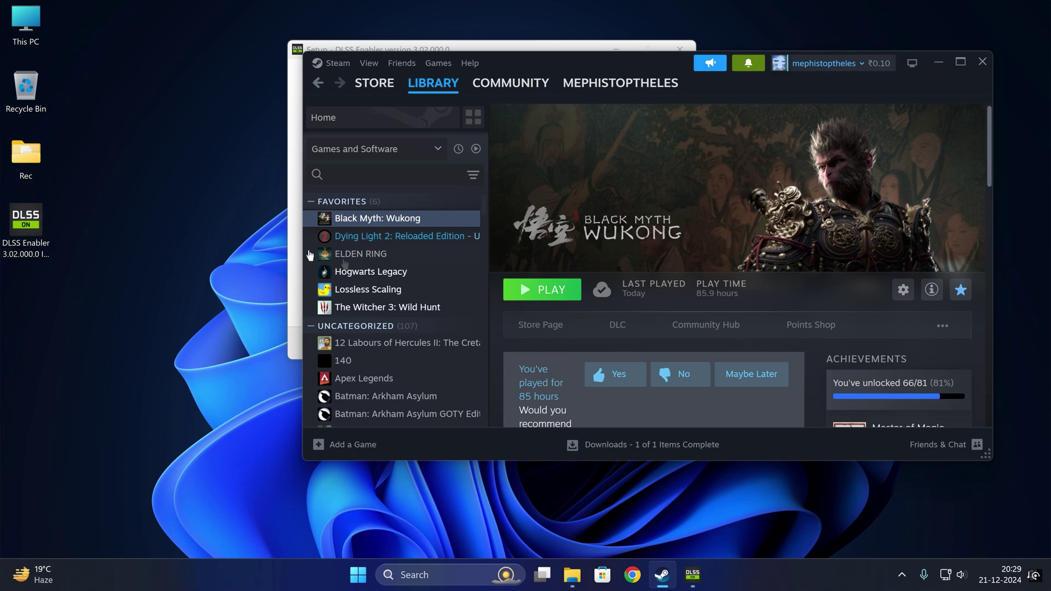
Step: Paste the BlackMythWukong\b1\Binaries\Win64 path as the setup's destination folder
{"action": "left_click", "coordinate": [938, 61]}
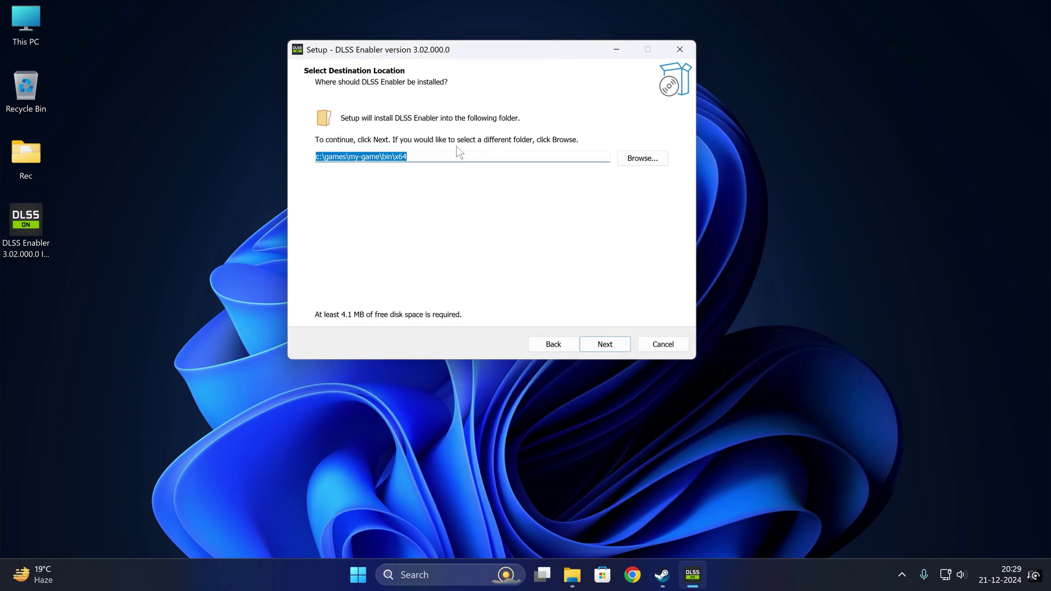
{"action": "type", "text": "C:\\Program Files (x86)\\Steam\\steamapps\\common\\BlackMythWukong\\b1\\Binaries\\Win64"}
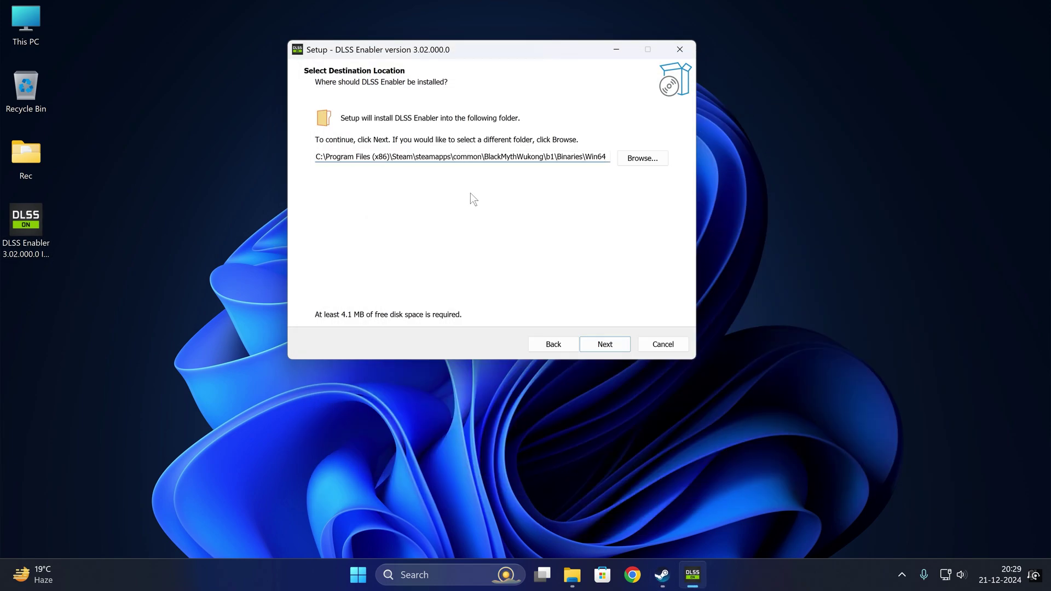
{"action": "right_click", "coordinate": [607, 157]}
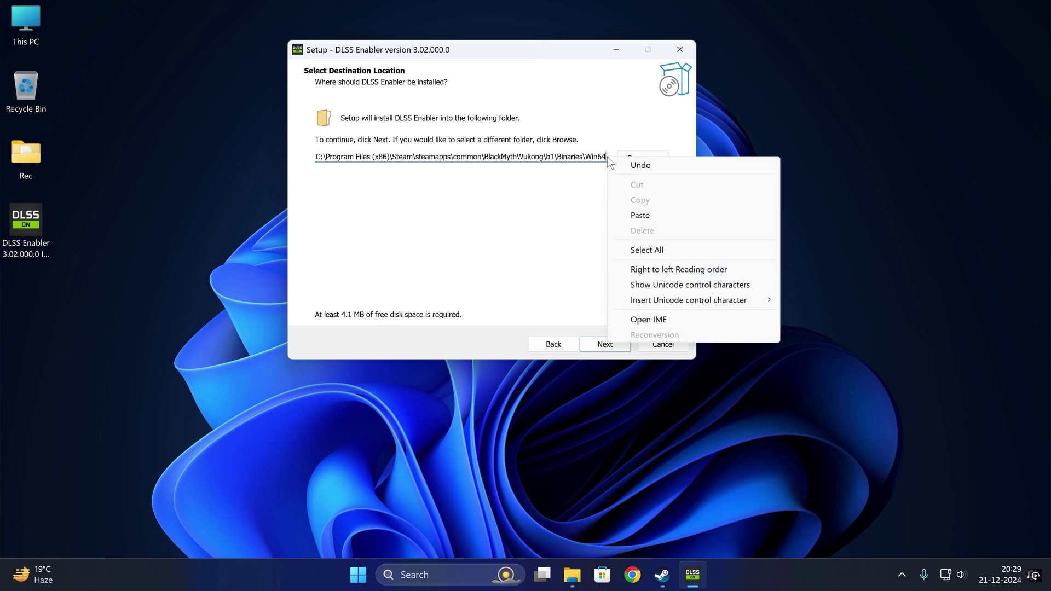
{"action": "left_click", "coordinate": [535, 211]}
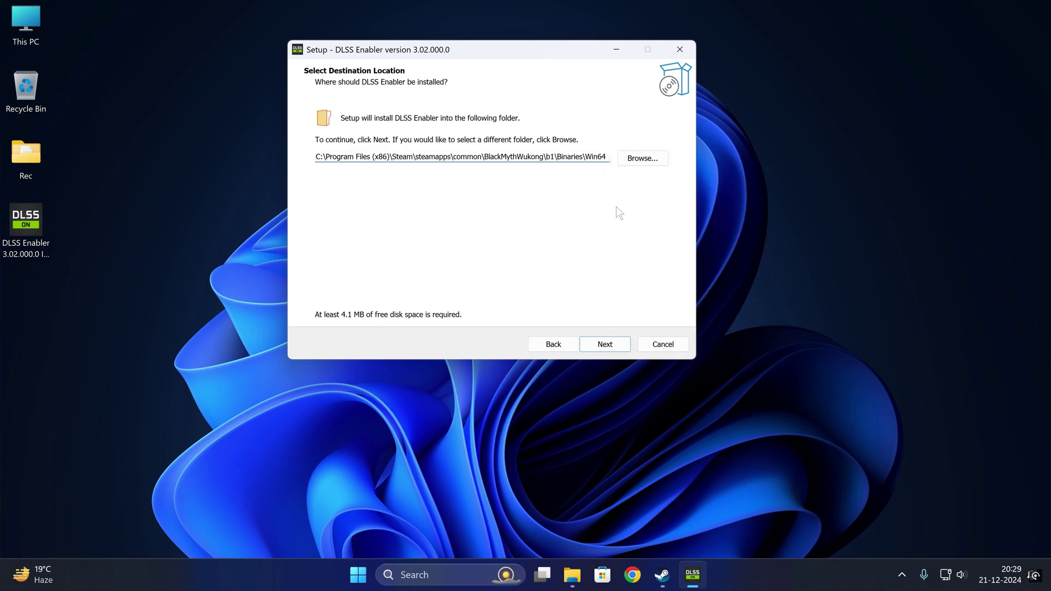
Step: Try the dxgi.dll, AMD/Intel GPU support and .reg signature-check component options
{"action": "left_click", "coordinate": [610, 349]}
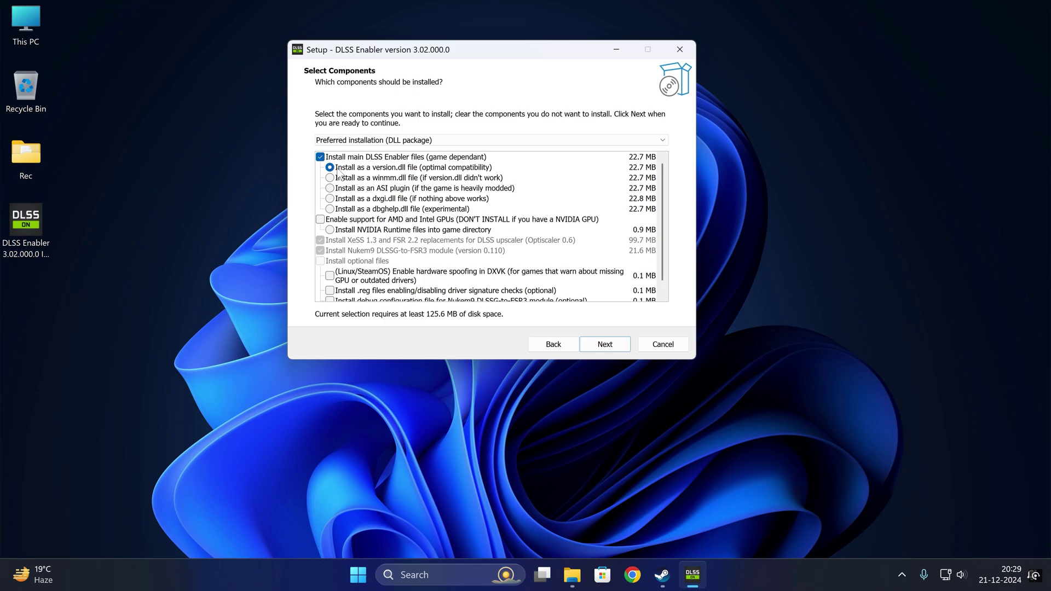
{"action": "scroll", "coordinate": [474, 191], "scroll_direction": "down", "scroll_amount": 1}
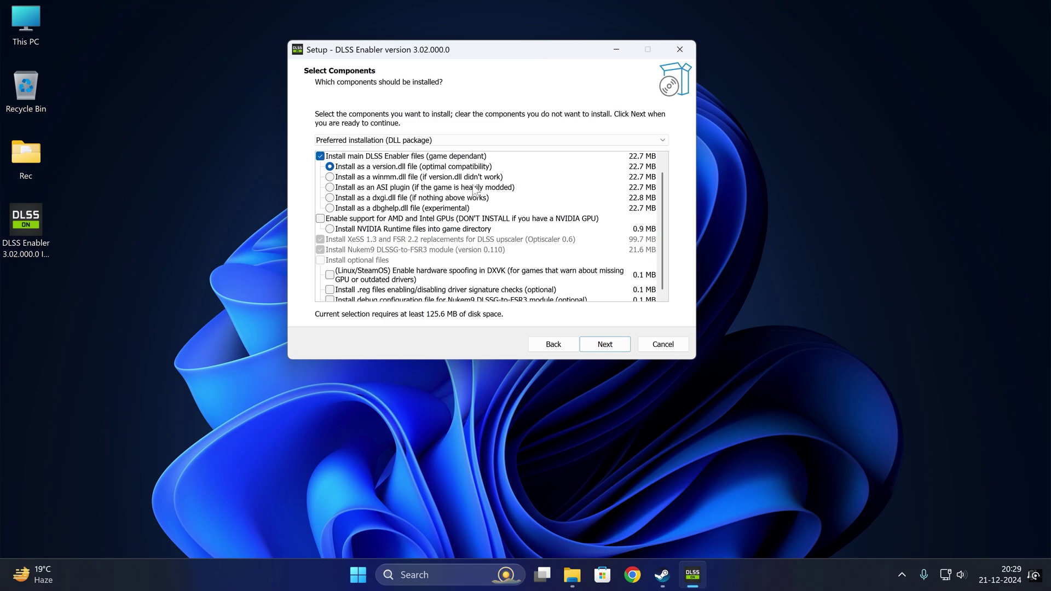
{"action": "scroll", "coordinate": [474, 192], "scroll_direction": "up", "scroll_amount": 1}
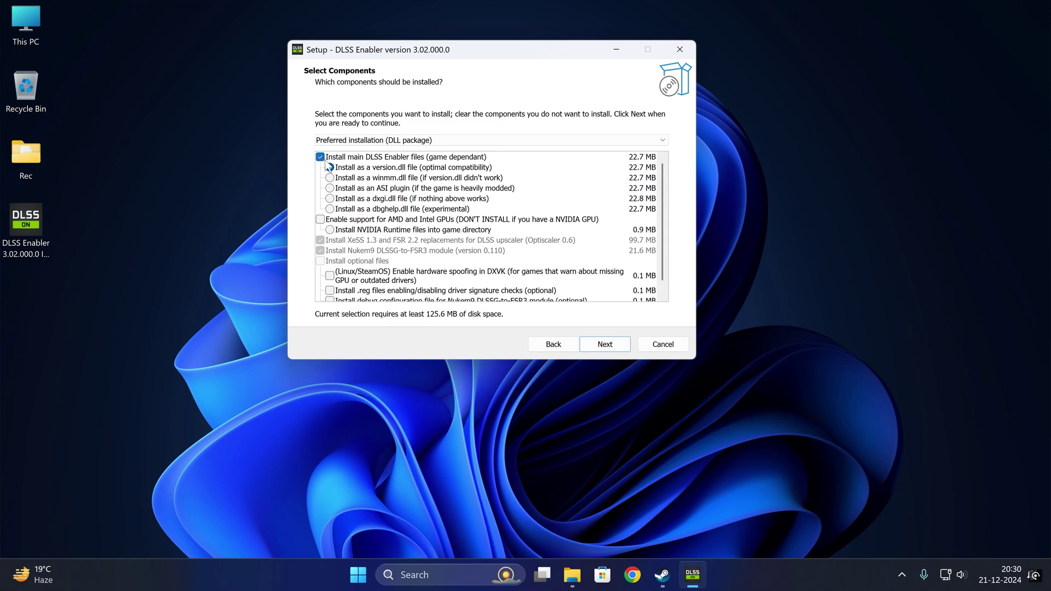
{"action": "left_click", "coordinate": [330, 198]}
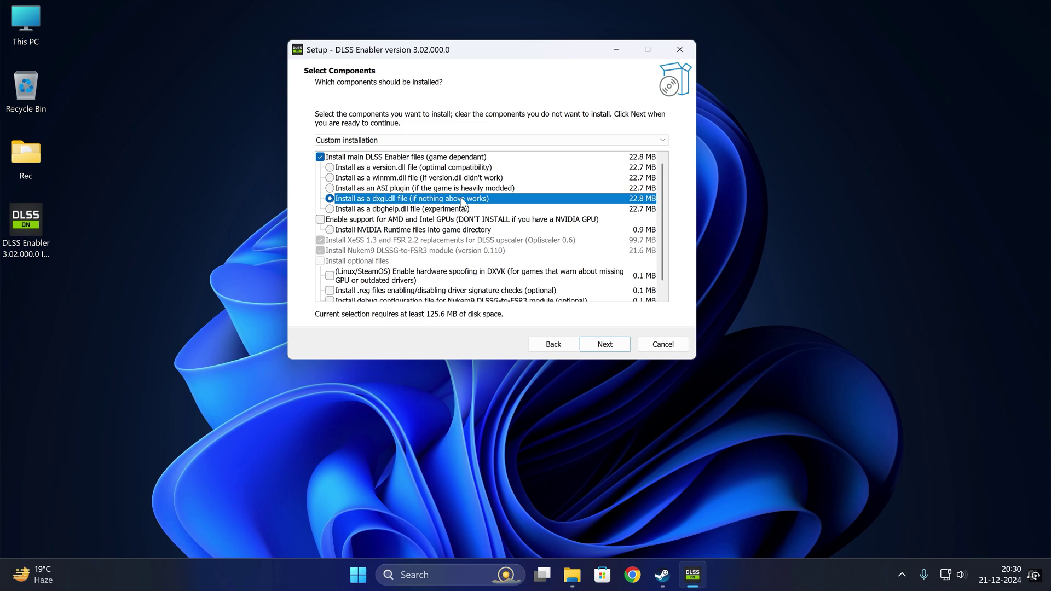
{"action": "left_click", "coordinate": [320, 219]}
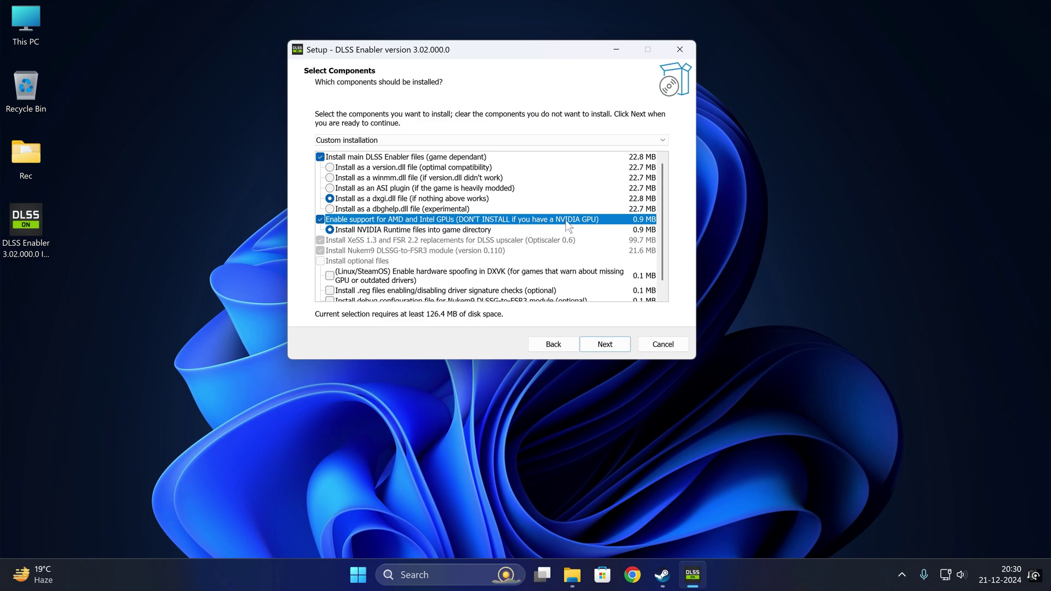
{"action": "scroll", "coordinate": [566, 220], "scroll_direction": "down", "scroll_amount": 1}
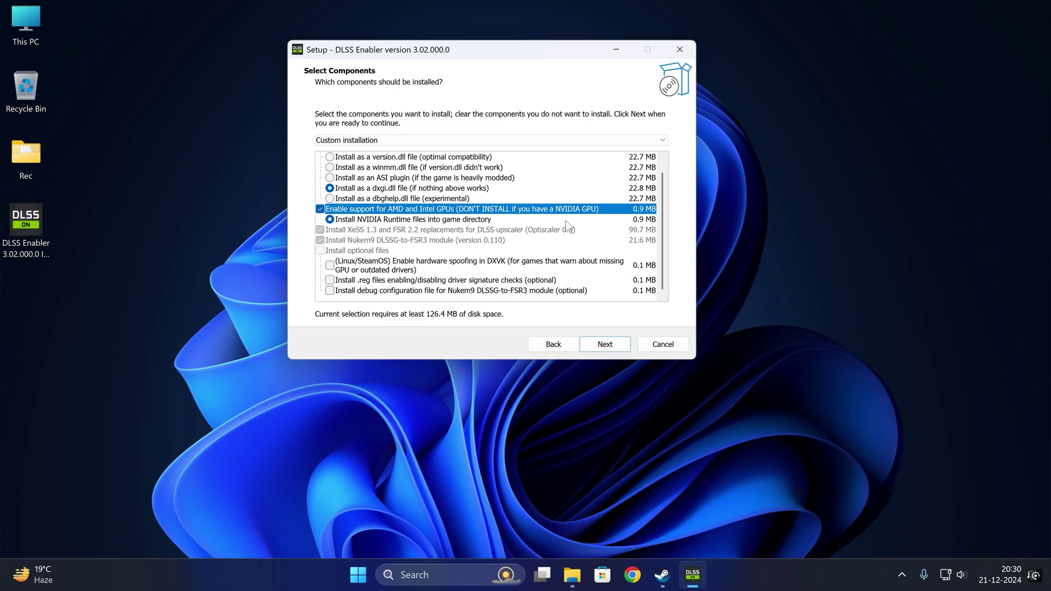
{"action": "left_click", "coordinate": [330, 280]}
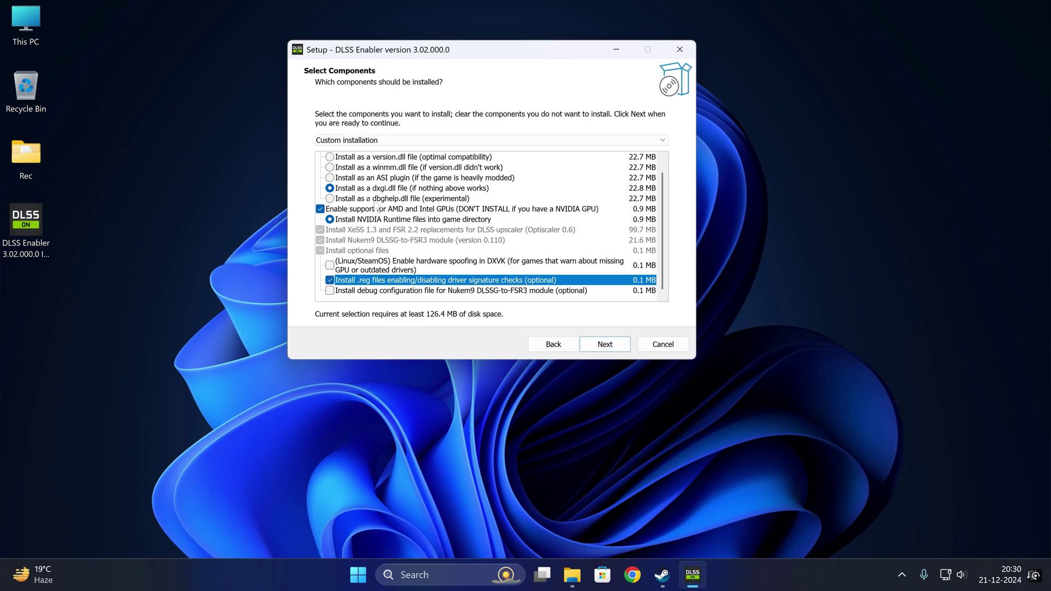
Step: Revert to the preferred version.dll install with AMD/Intel support and .reg files cleared
{"action": "scroll", "coordinate": [472, 218], "scroll_direction": "up", "scroll_amount": 1}
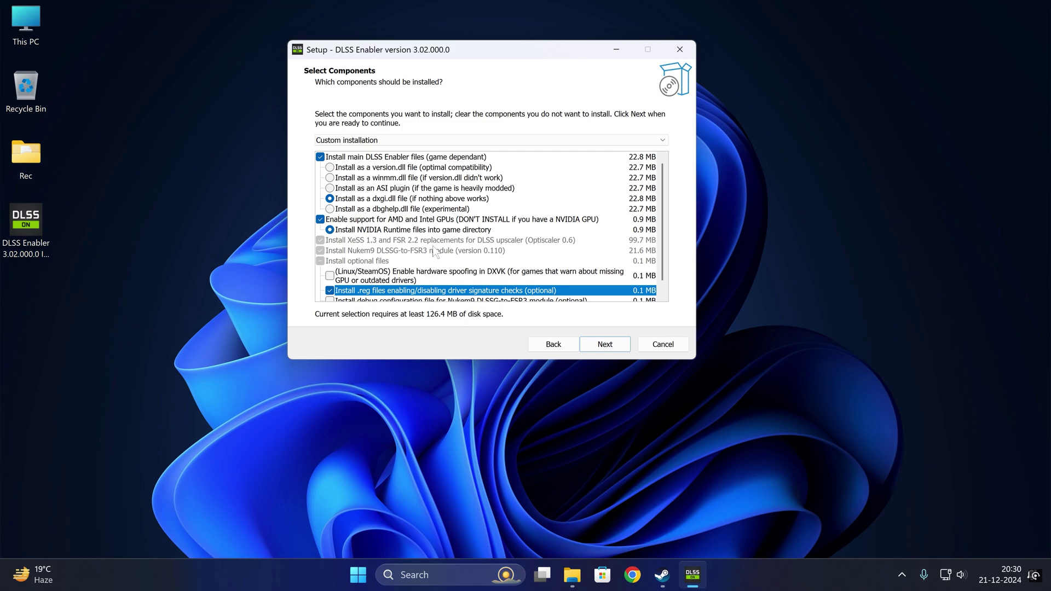
{"action": "scroll", "coordinate": [392, 289], "scroll_direction": "down", "scroll_amount": 1}
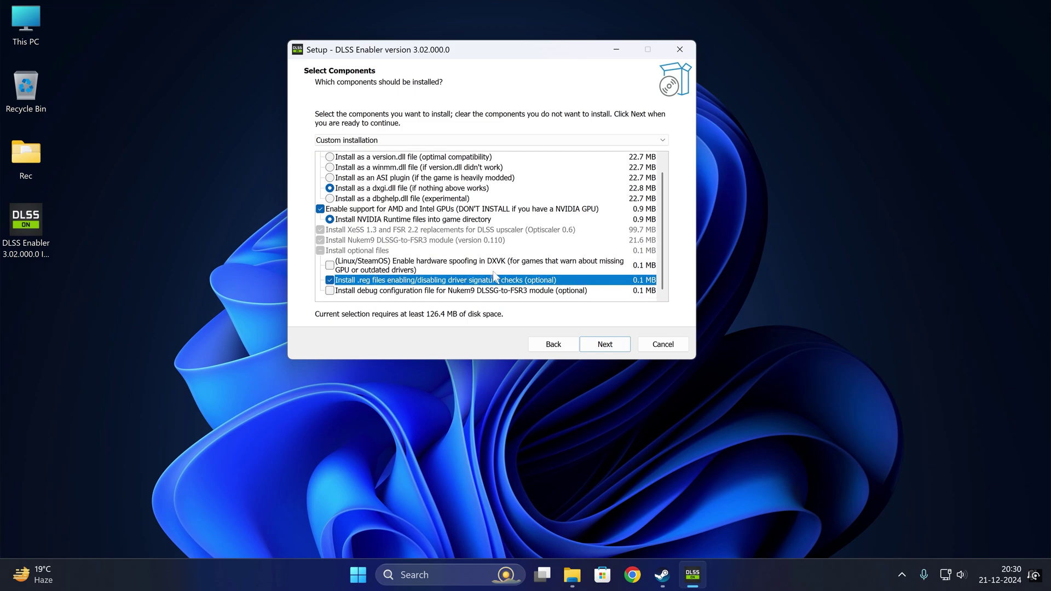
{"action": "scroll", "coordinate": [398, 249], "scroll_direction": "up", "scroll_amount": 1}
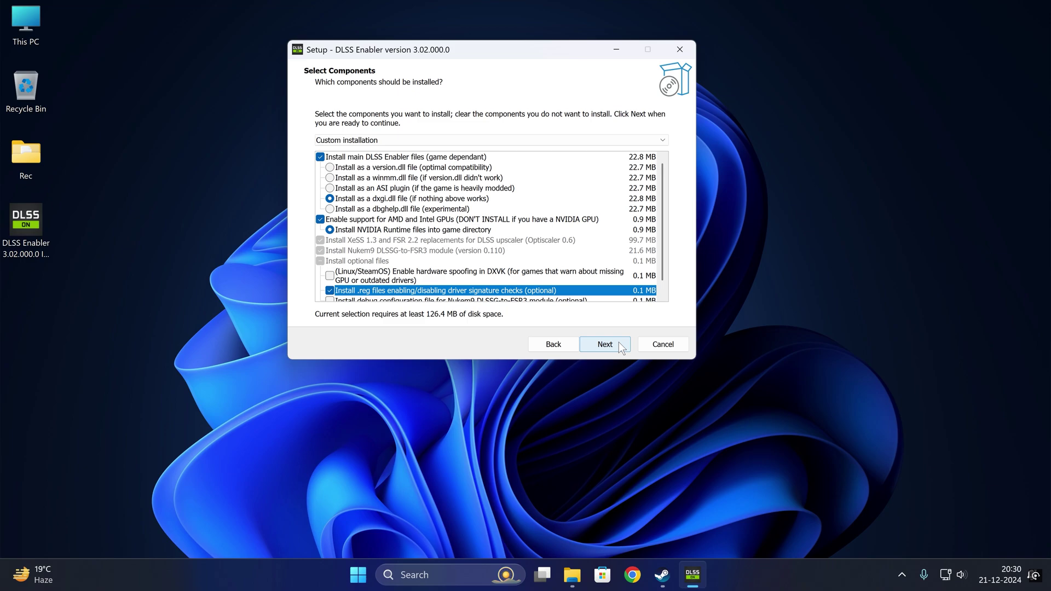
{"action": "left_click", "coordinate": [330, 291]}
{"action": "left_click", "coordinate": [321, 219]}
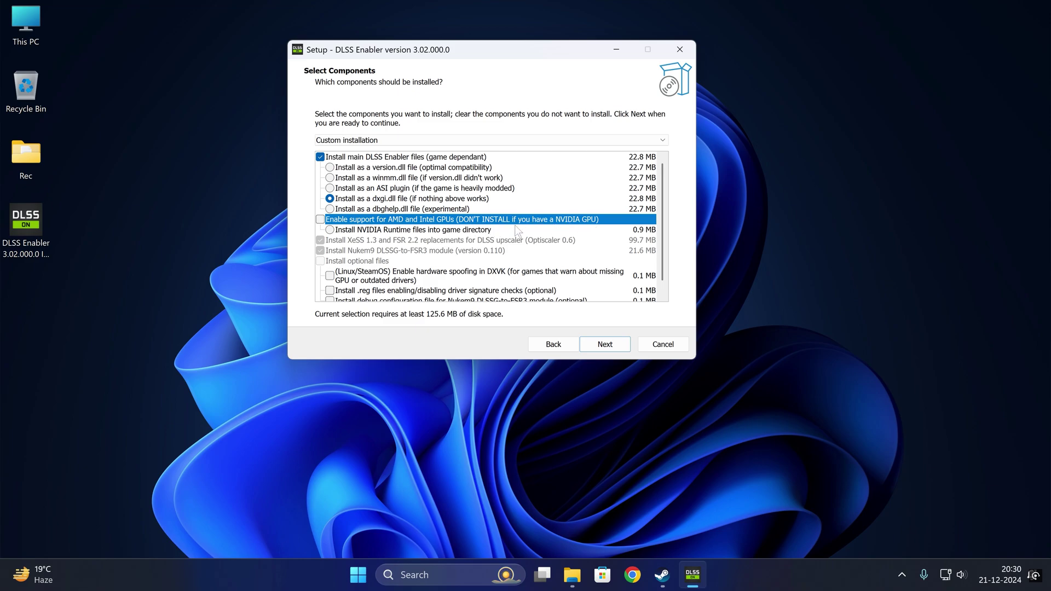
{"action": "left_click", "coordinate": [330, 167]}
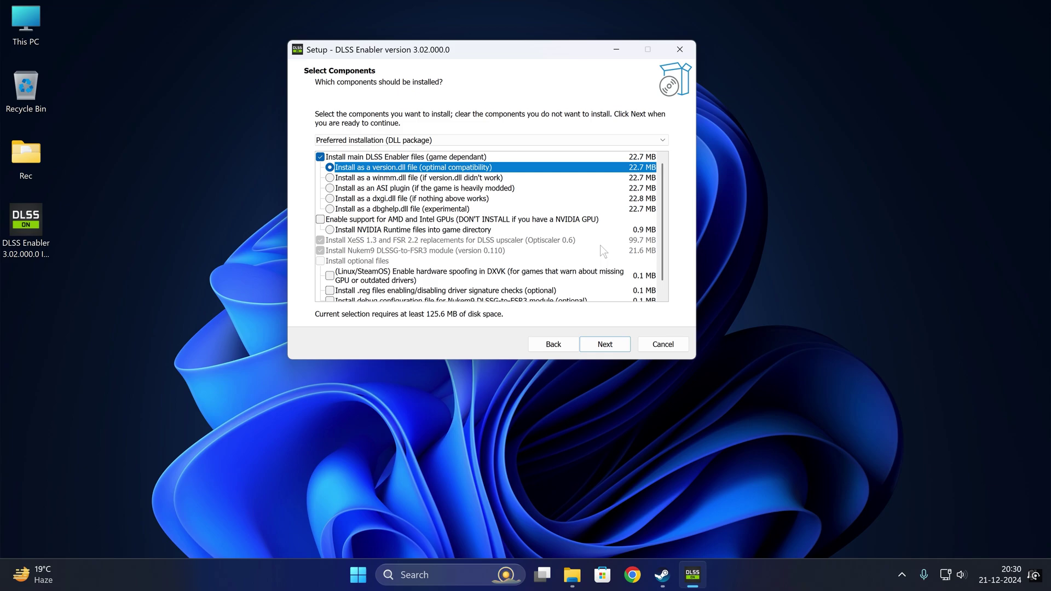
Step: Install DLSS Enabler and finish the wizard with View README unticked
{"action": "left_click", "coordinate": [610, 345]}
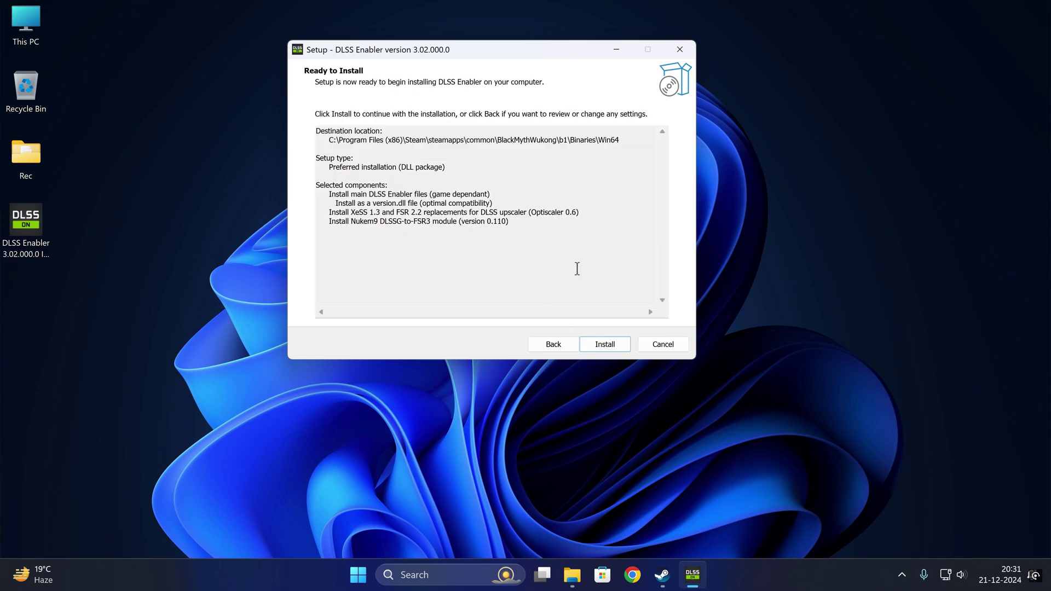
{"action": "left_click", "coordinate": [621, 341]}
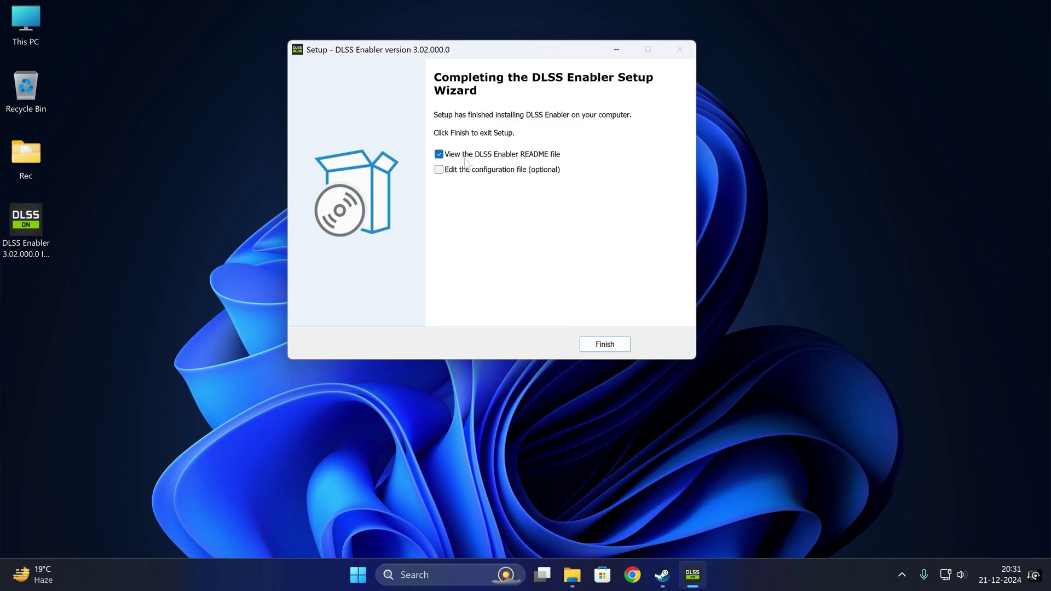
{"action": "left_click", "coordinate": [439, 155]}
{"action": "left_click", "coordinate": [605, 344]}
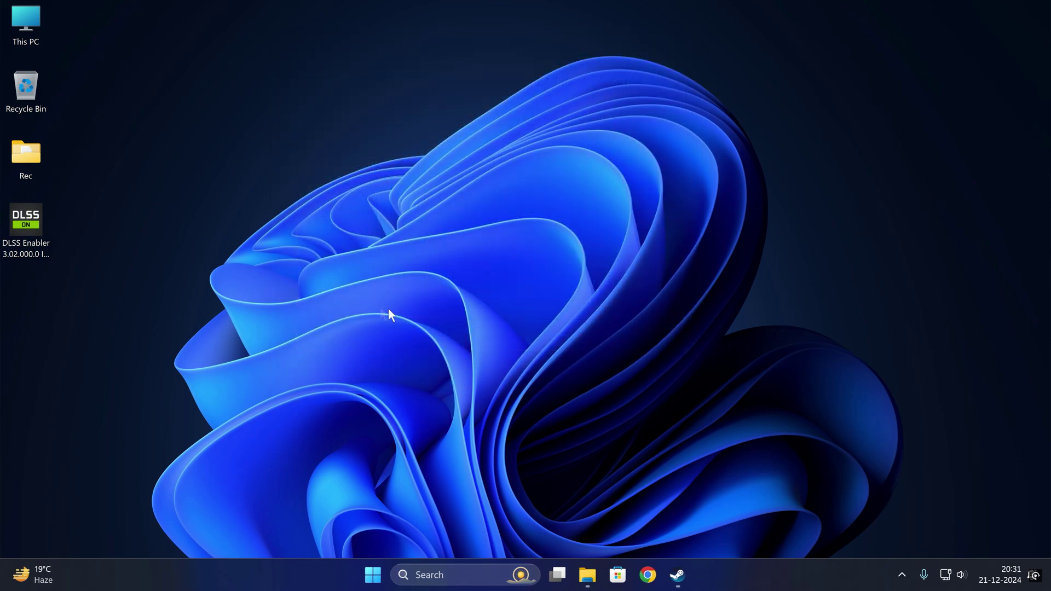
Step: Launch Black Myth: Wukong from Steam with the chosen launch option to check DLSS graphics settings
{"action": "left_click", "coordinate": [678, 574]}
{"action": "left_click", "coordinate": [539, 290]}
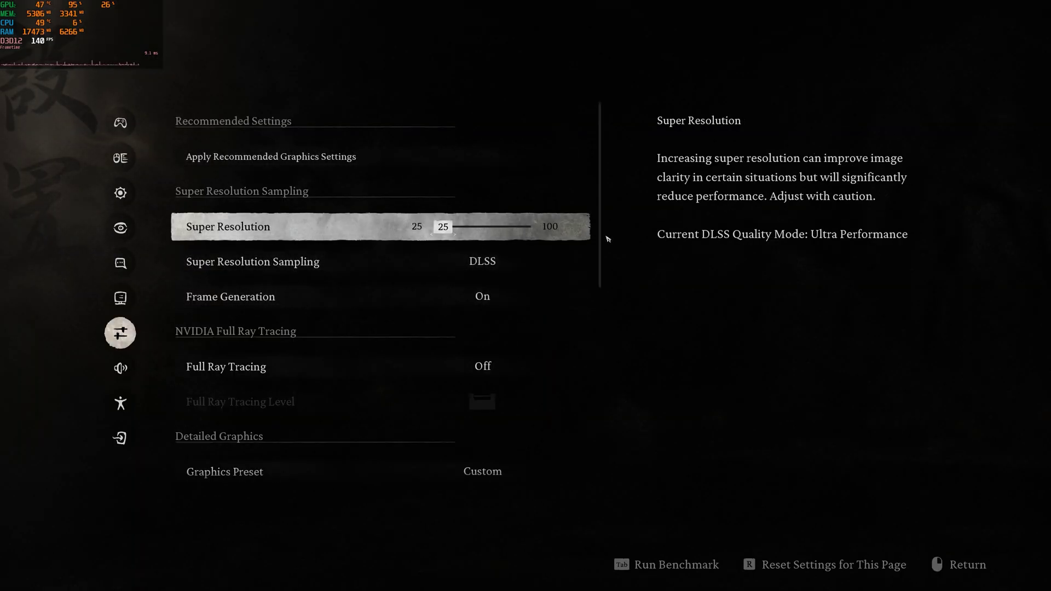
{"action": "mouse_move", "coordinate": [602, 236]}
{"action": "left_mouse_down"}
{"action": "mouse_move", "coordinate": [602, 394]}
{"action": "mouse_move", "coordinate": [593, 216]}
{"action": "left_mouse_up"}
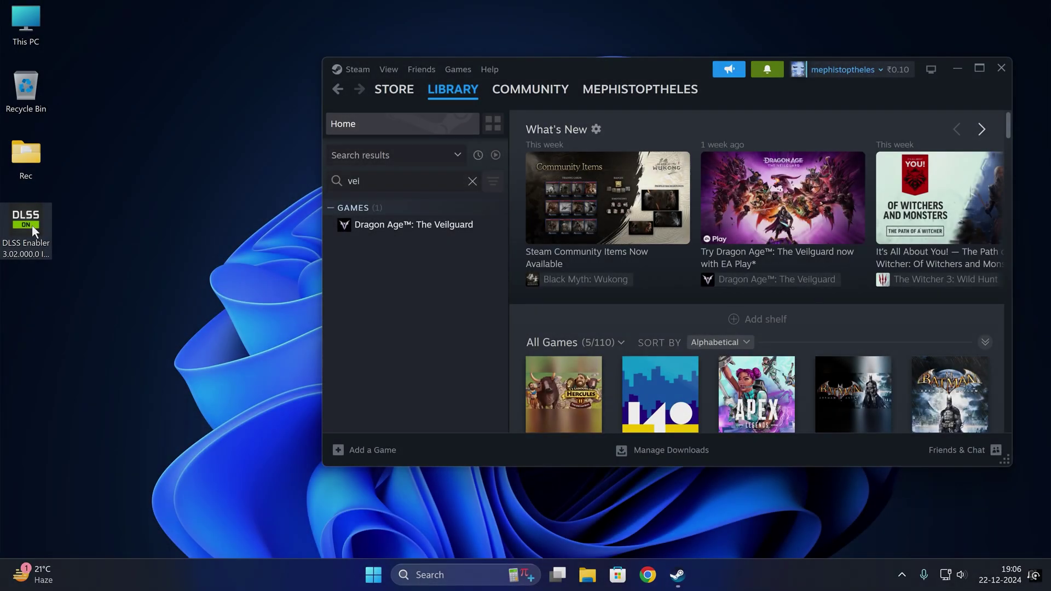
Step: Run the installer, accept the licence, and reach the destination-folder step
{"action": "left_click", "coordinate": [575, 308]}
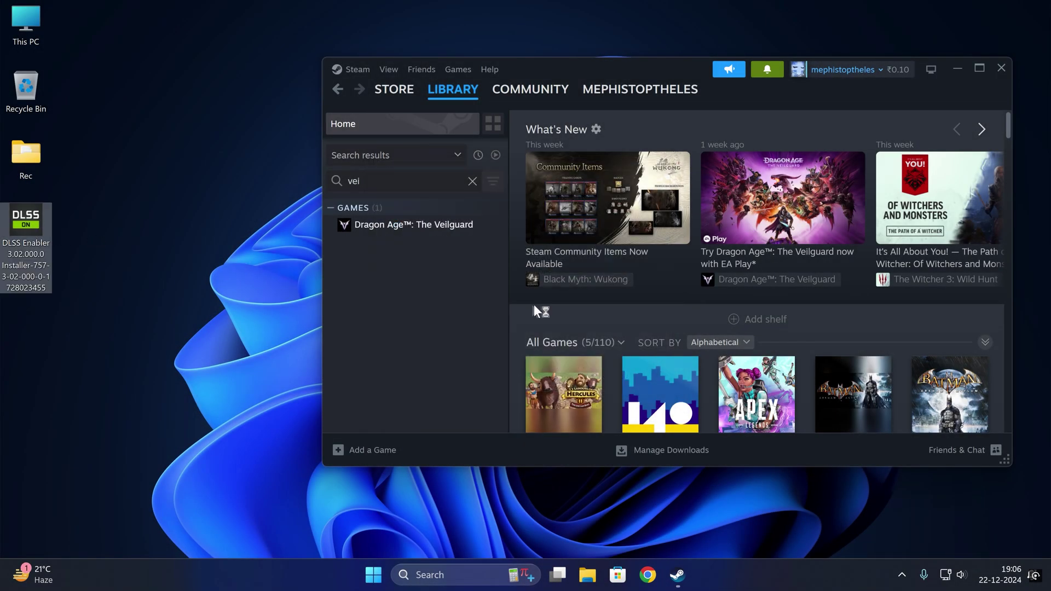
{"action": "left_click", "coordinate": [394, 379]}
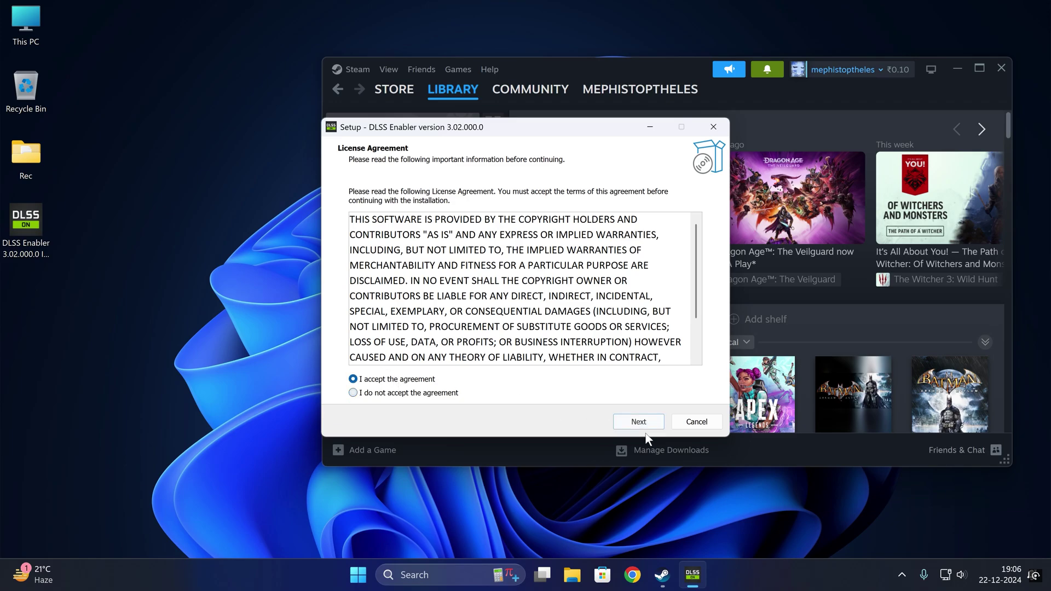
{"action": "left_click", "coordinate": [639, 421]}
{"action": "left_click", "coordinate": [638, 422]}
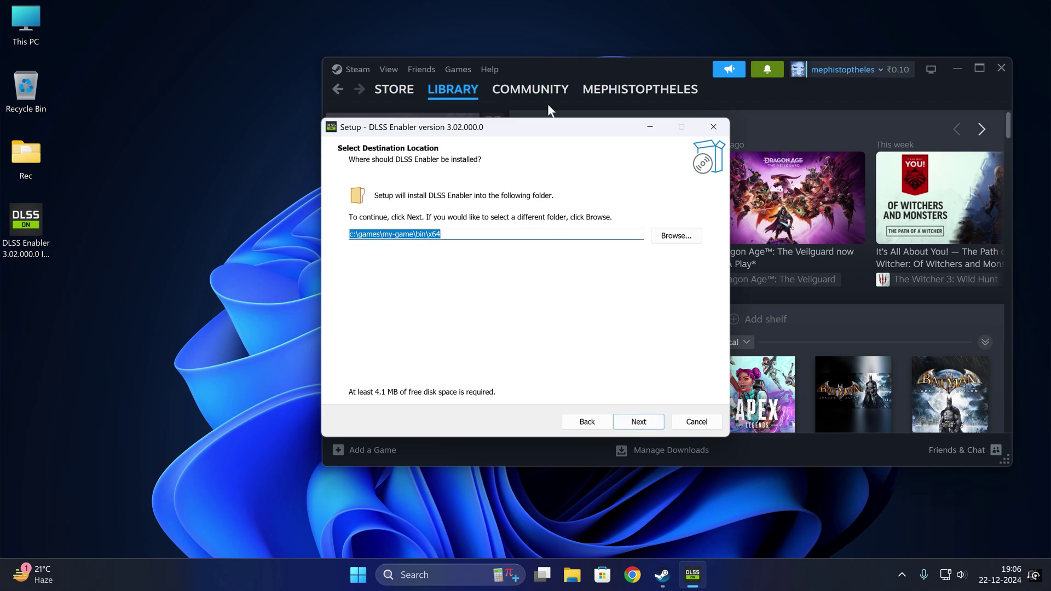
{"action": "left_click_drag", "start_coordinate": [553, 123], "coordinate": [762, 206]}
Step: Open Dragon Age: The Veilguard's local files from Steam and copy the folder address
{"action": "left_click", "coordinate": [409, 233]}
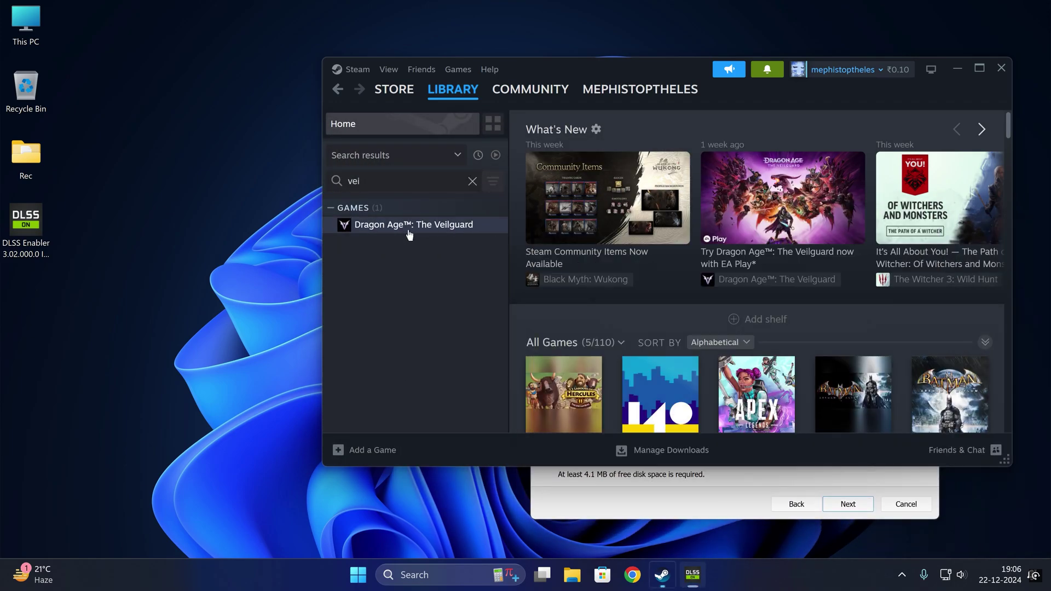
{"action": "right_click", "coordinate": [410, 234]}
{"action": "mouse_move", "coordinate": [443, 312]}
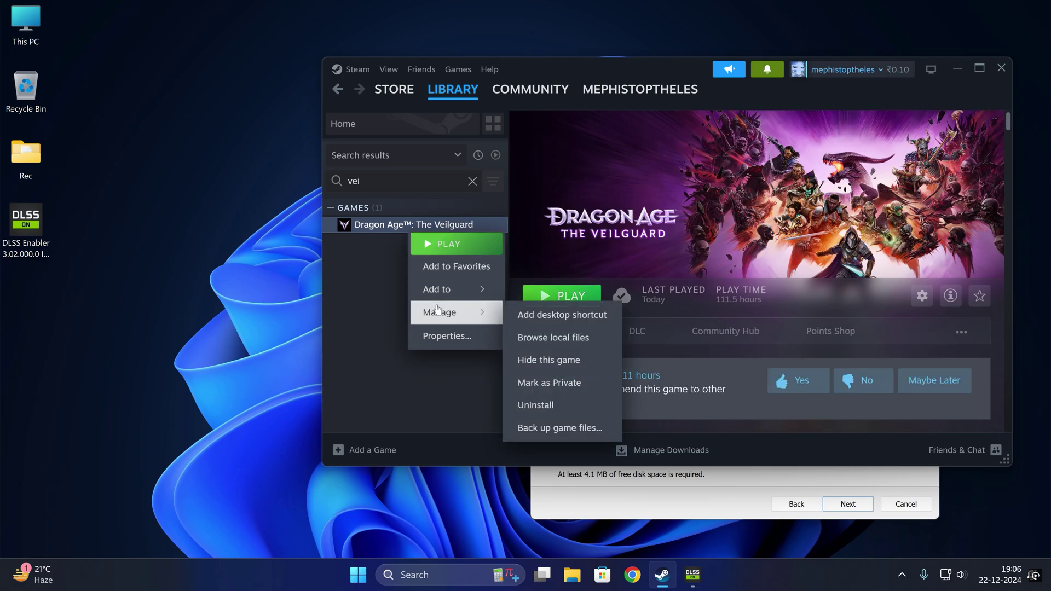
{"action": "left_click", "coordinate": [548, 338]}
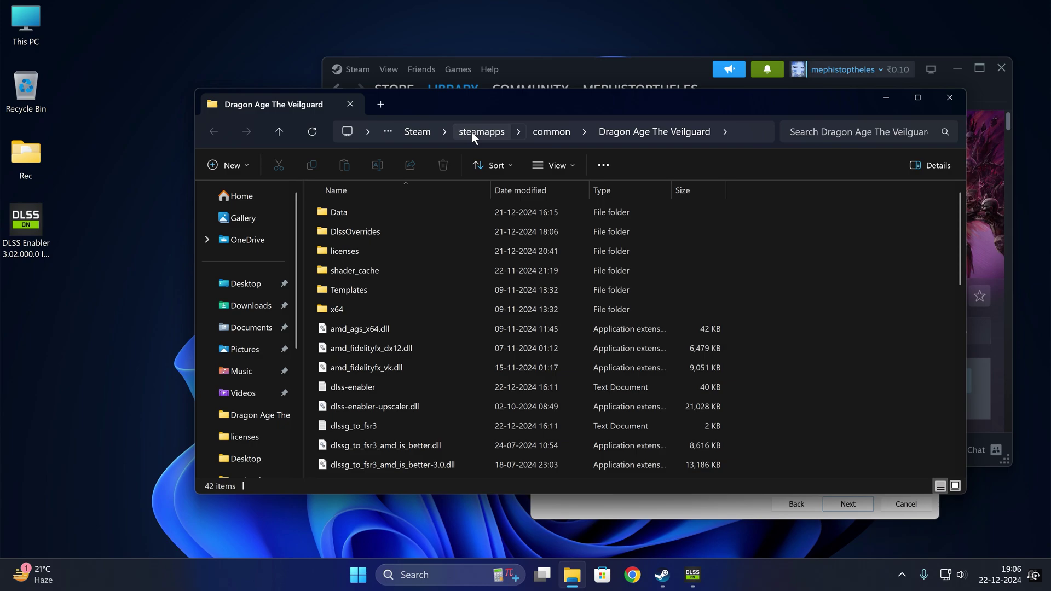
{"action": "right_click", "coordinate": [662, 132]}
{"action": "left_click", "coordinate": [696, 141]}
{"action": "left_click", "coordinate": [881, 109]}
Step: Paste the Veilguard folder path as the install destination and continue to components
{"action": "left_click", "coordinate": [712, 488]}
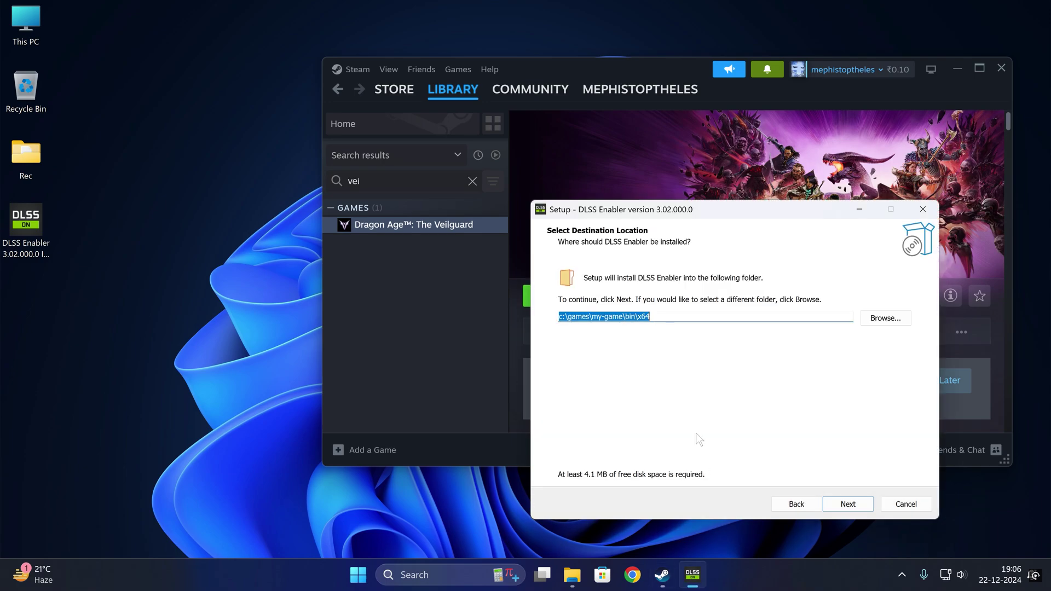
{"action": "key", "text": "ctrl+v"}
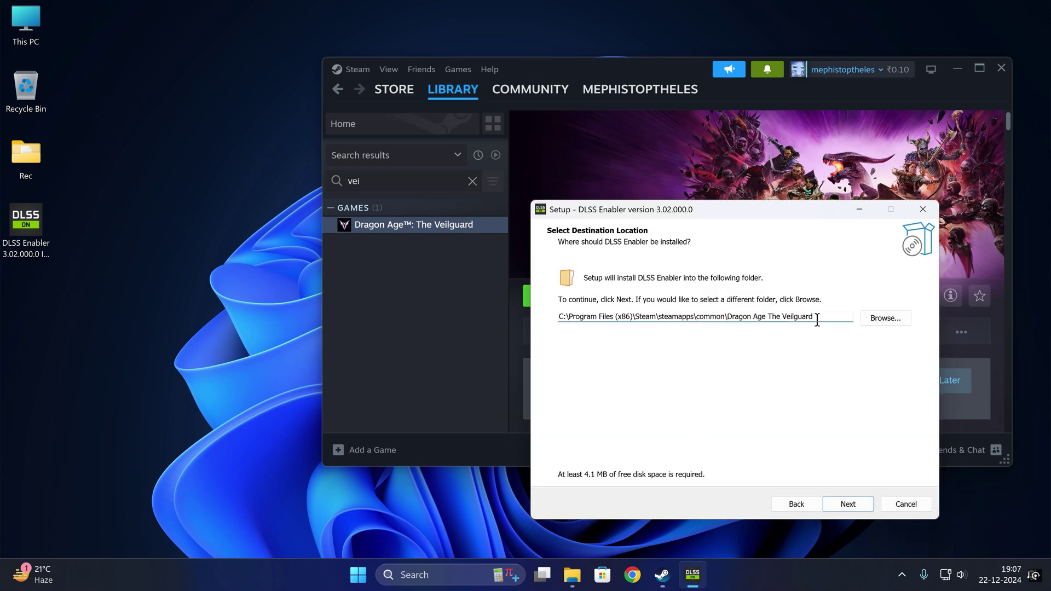
{"action": "left_click", "coordinate": [848, 504]}
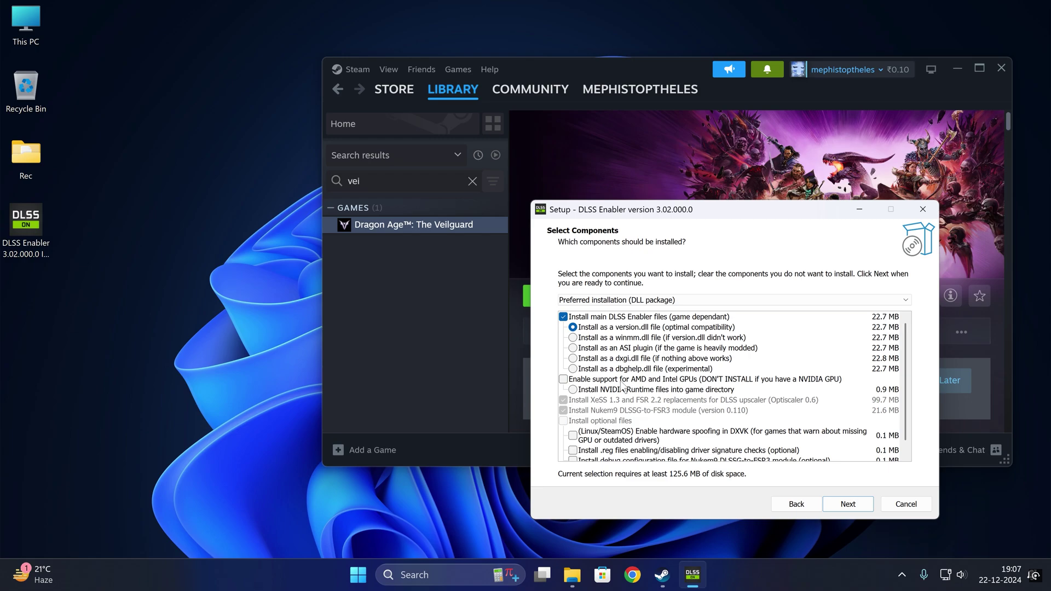
Step: Select AMD/Intel GPU support, the dxgi.dll install, and the driver signature .reg files
{"action": "left_click", "coordinate": [563, 379]}
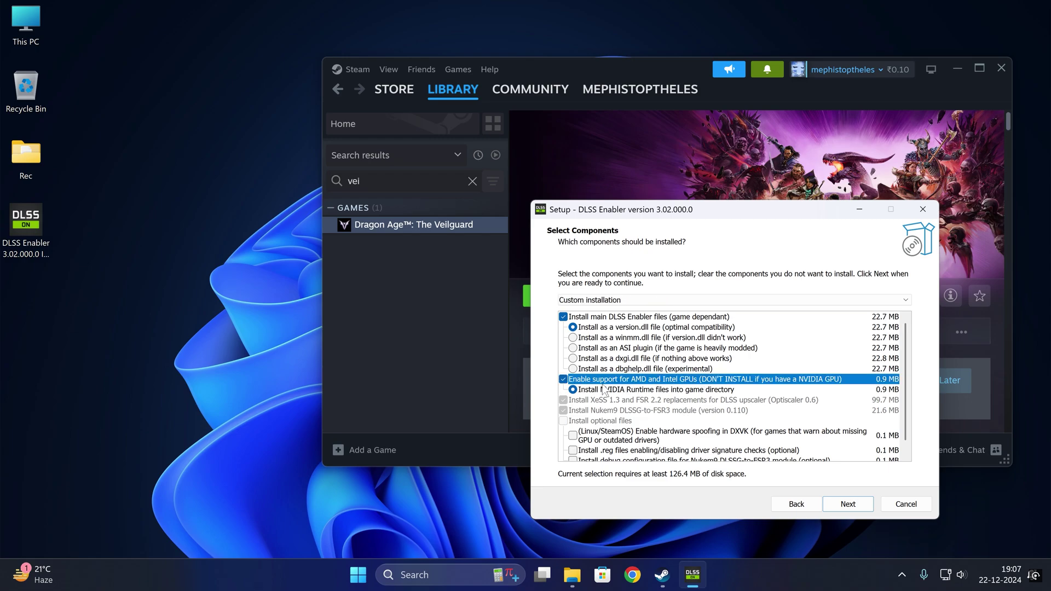
{"action": "left_click", "coordinate": [573, 359]}
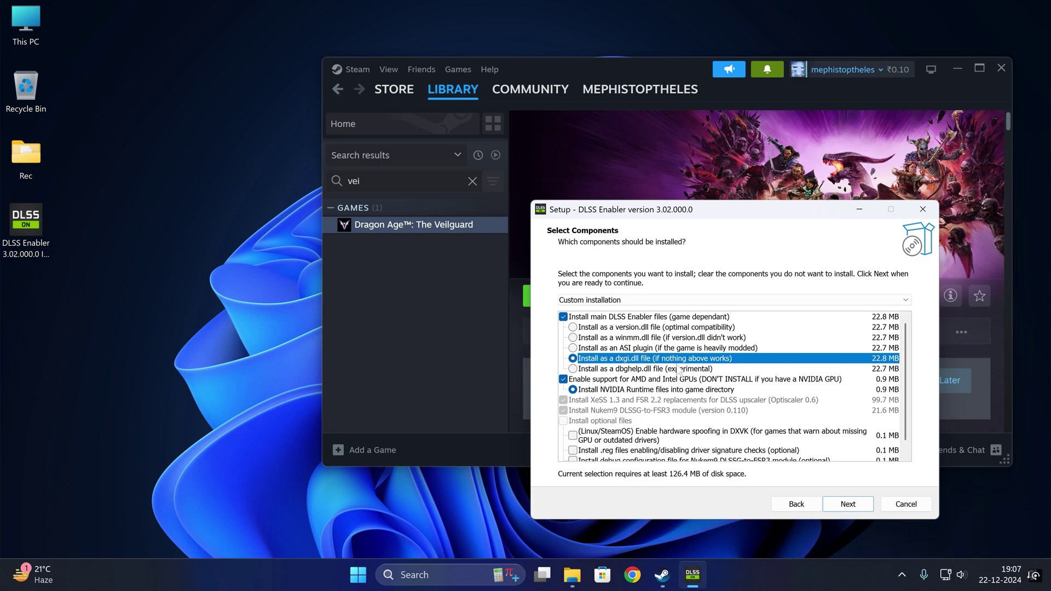
{"action": "scroll", "coordinate": [656, 392], "scroll_direction": "down", "scroll_amount": 1}
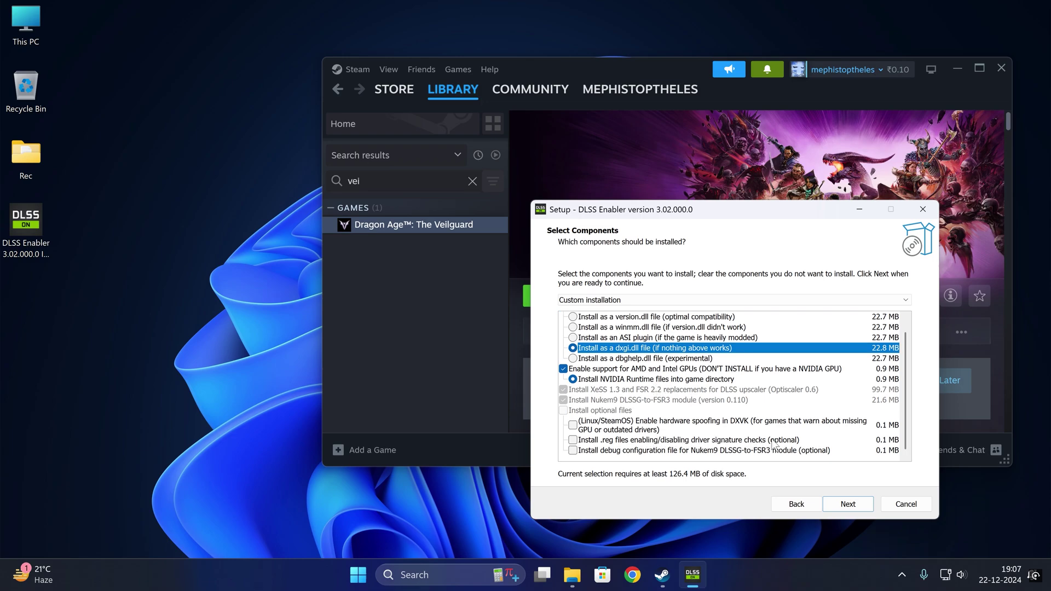
{"action": "left_click", "coordinate": [598, 442]}
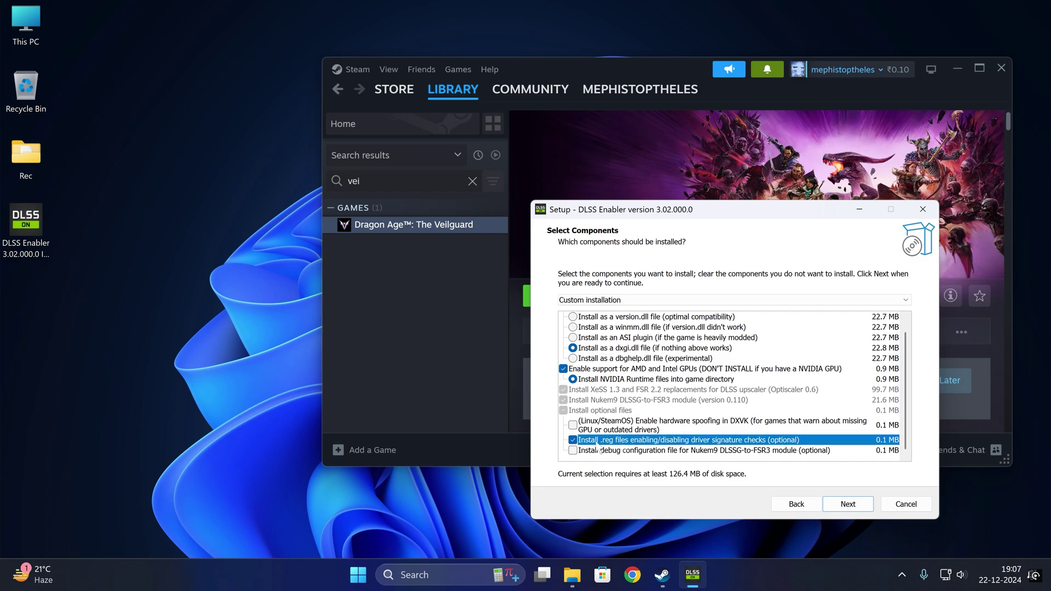
Step: Install into the Veilguard folder with View README unticked
{"action": "left_click", "coordinate": [856, 508]}
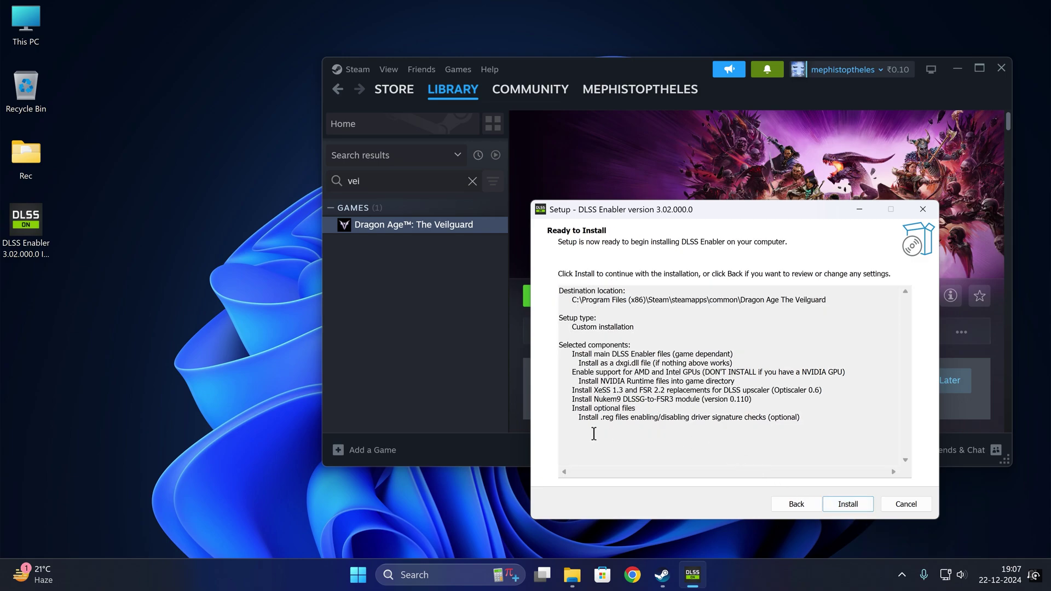
{"action": "left_click", "coordinate": [854, 507]}
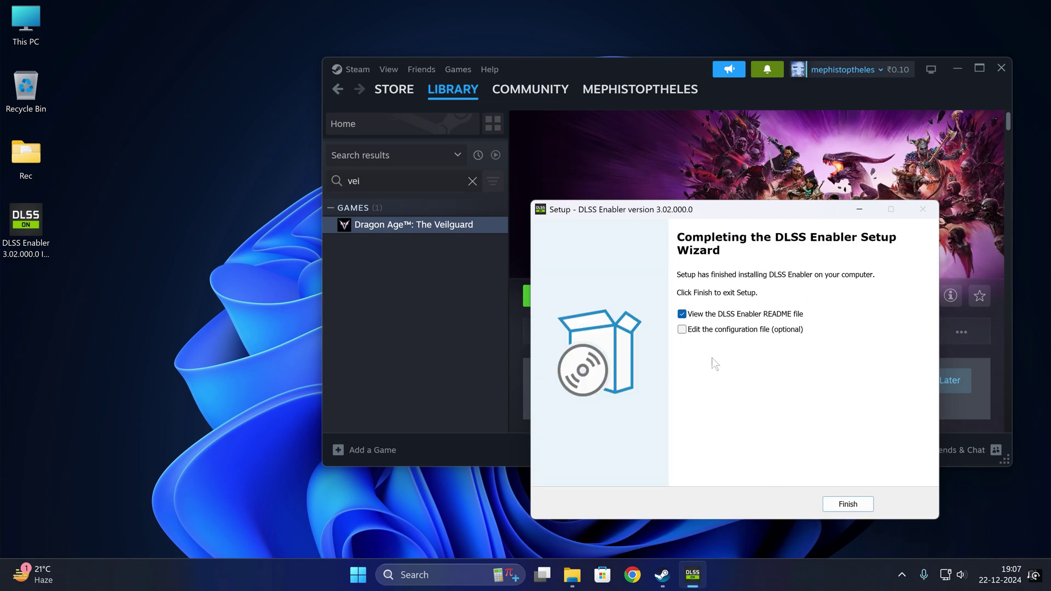
{"action": "left_click", "coordinate": [682, 314]}
Step: Close the setup wizard and open the Veilguard game's local files in a maximized Explorer window
{"action": "left_click", "coordinate": [847, 502]}
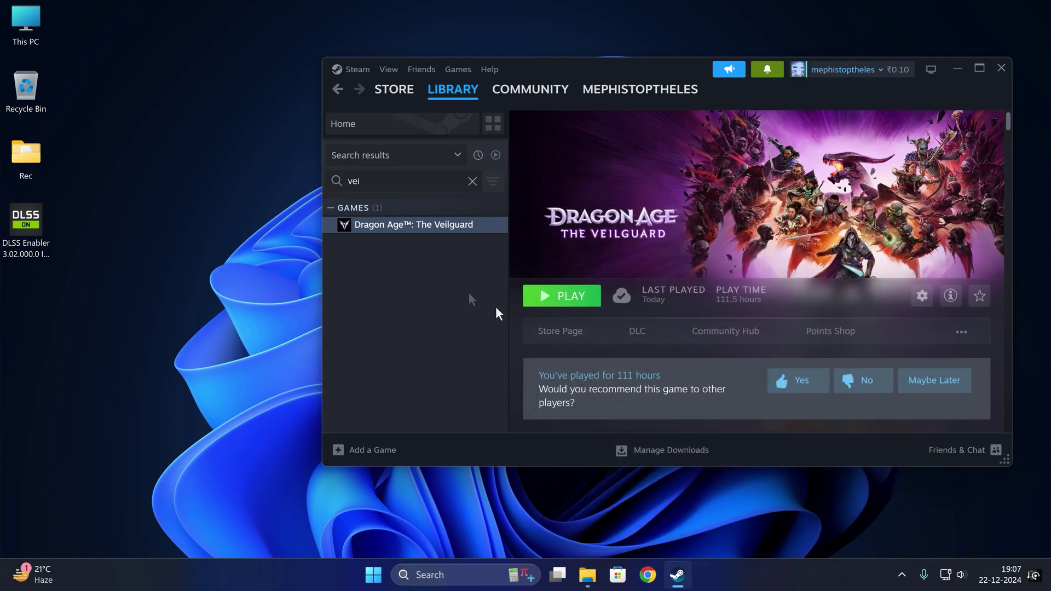
{"action": "right_click", "coordinate": [428, 225]}
{"action": "mouse_move", "coordinate": [482, 307]}
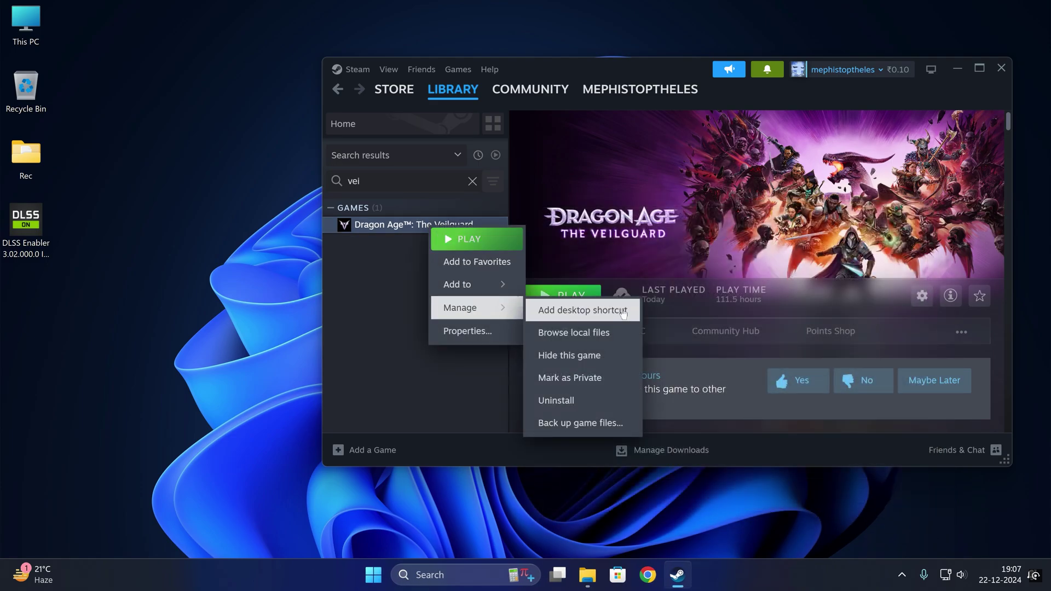
{"action": "left_click", "coordinate": [617, 331]}
{"action": "left_click_drag", "start_coordinate": [560, 104], "coordinate": [553, 4]}
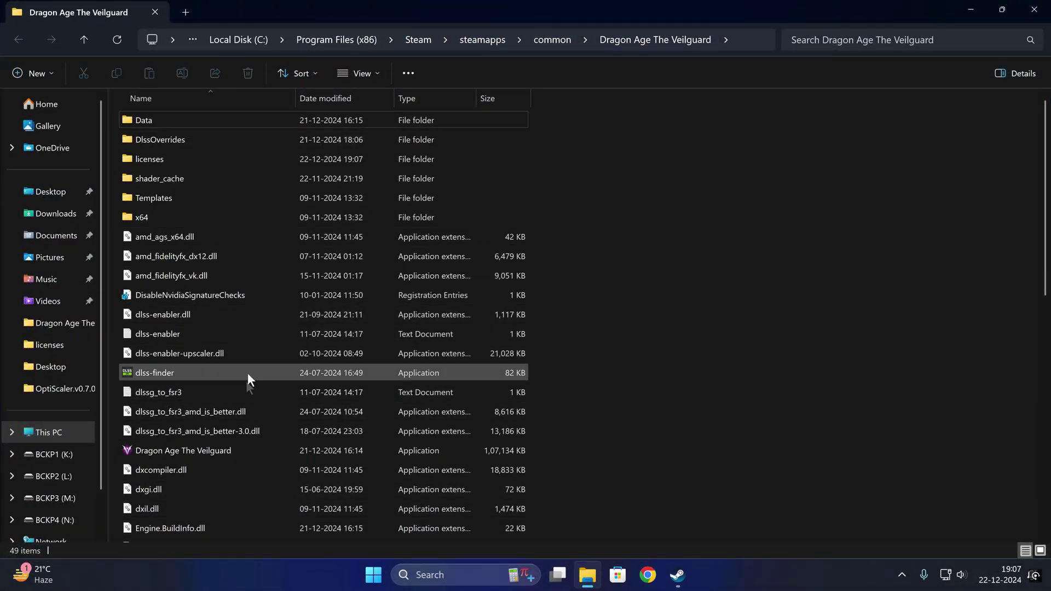
Step: Merge DlssOverrides\EnableSignatureOverride.reg into the registry, close Steam, and return to the game folder
{"action": "double_click", "coordinate": [160, 139]}
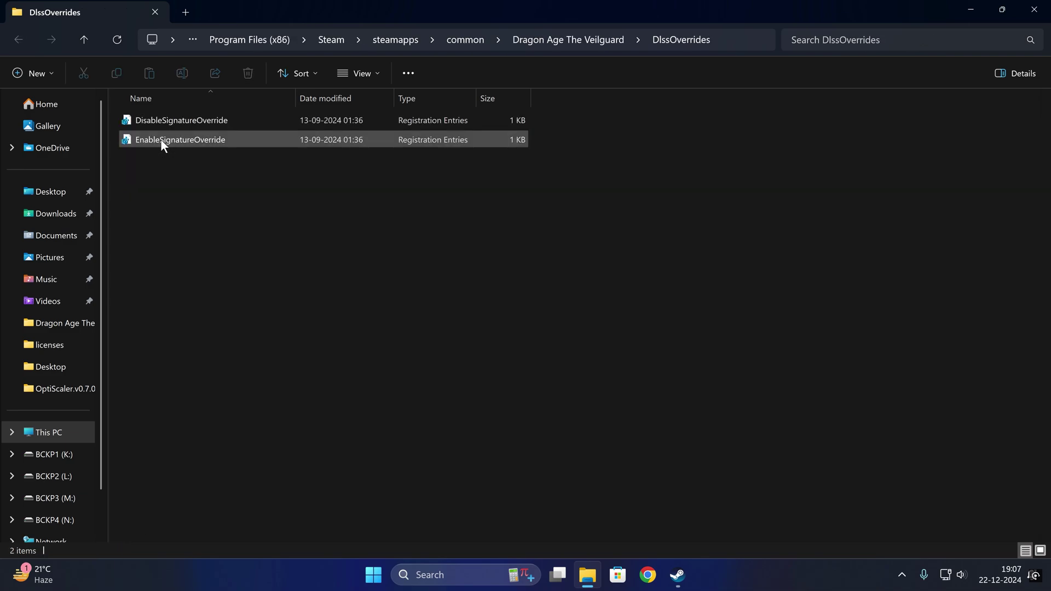
{"action": "double_click", "coordinate": [211, 139]}
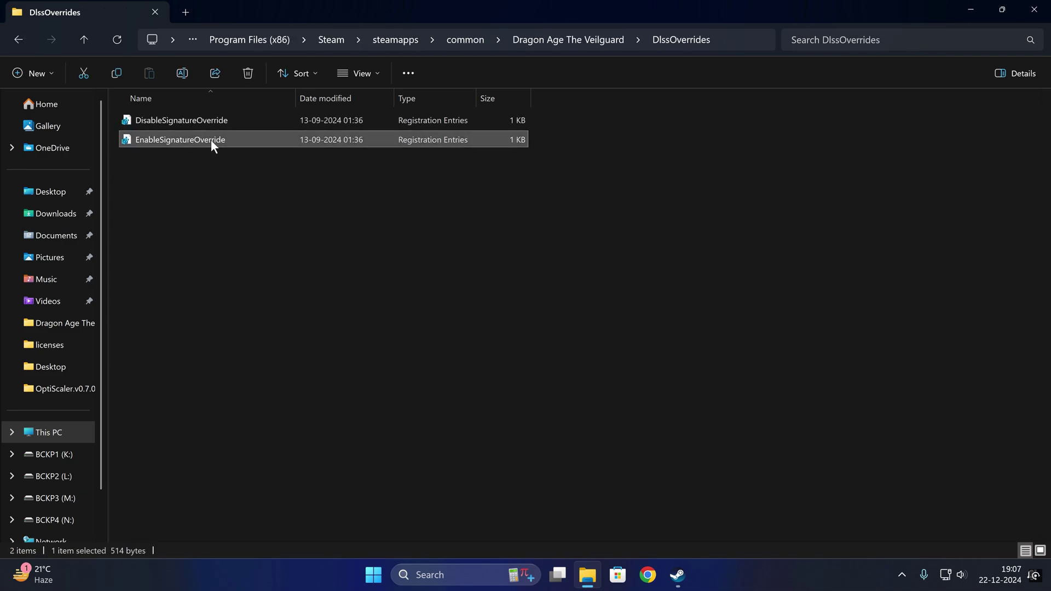
{"action": "left_click", "coordinate": [558, 306]}
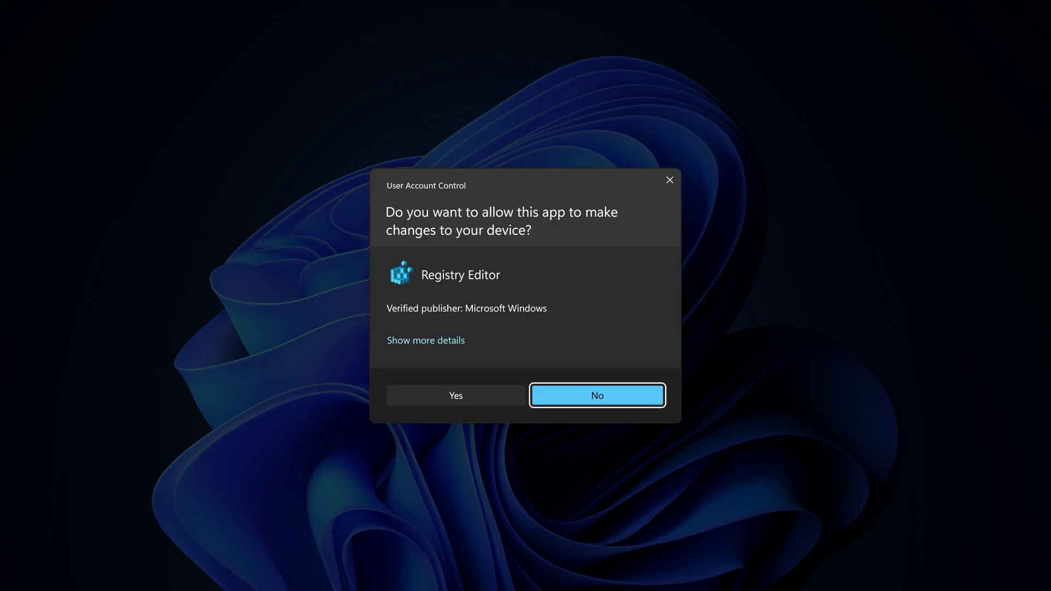
{"action": "left_click", "coordinate": [477, 393]}
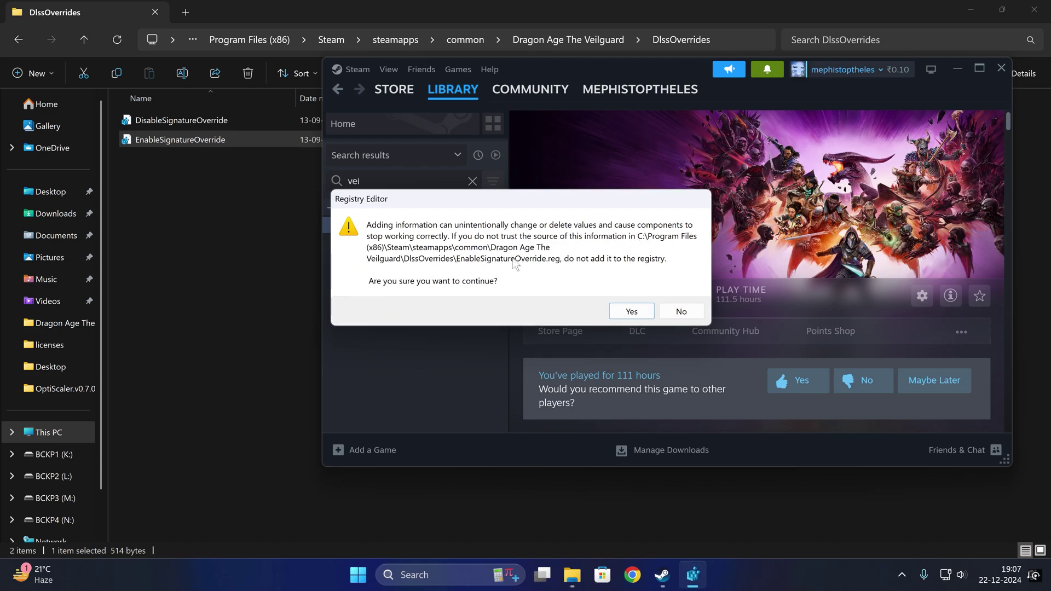
{"action": "left_click", "coordinate": [611, 310]}
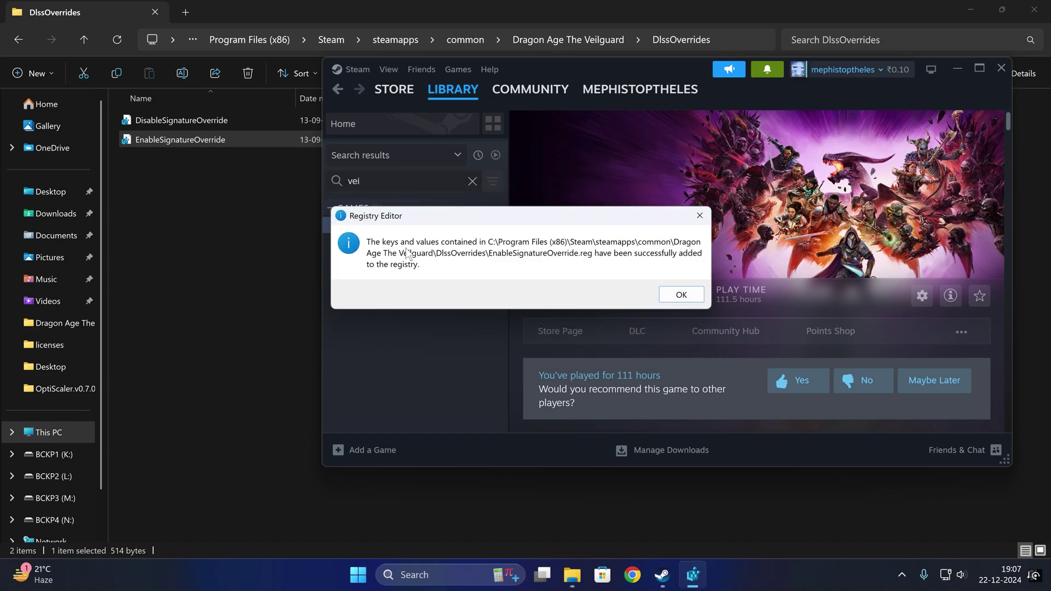
{"action": "left_click", "coordinate": [681, 293]}
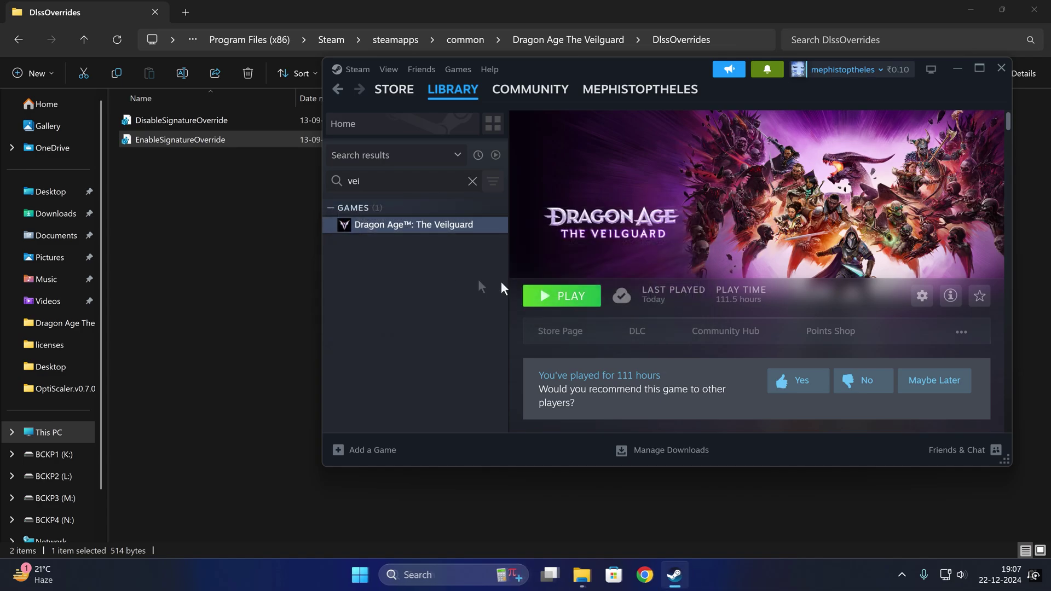
{"action": "left_click", "coordinate": [1002, 68]}
{"action": "key", "text": "alt+Left"}
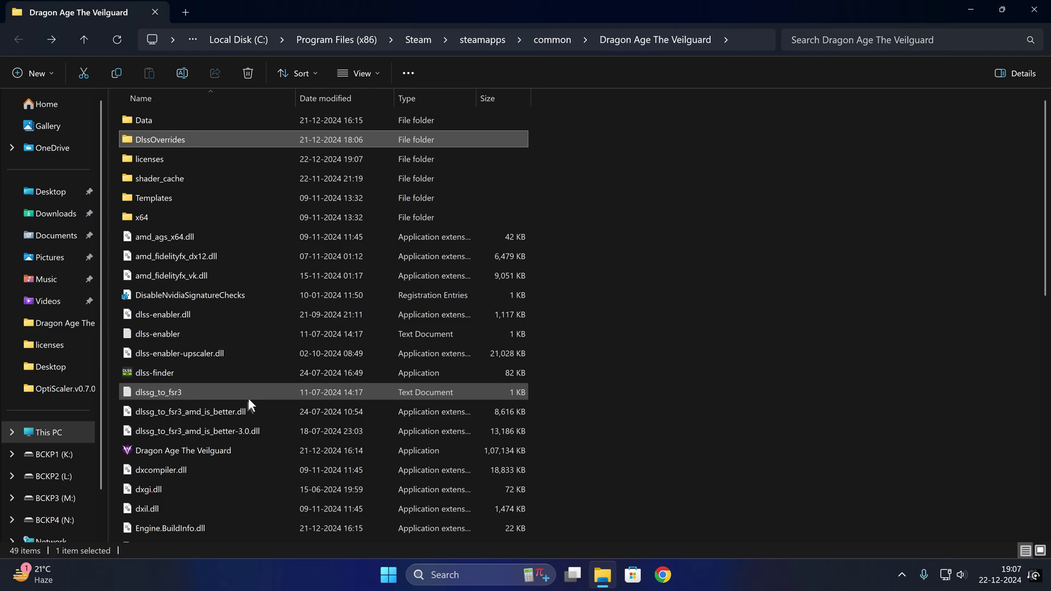
Step: Attack in Wharf Crossing South while the overlay shows roughly 74–86 FPS
{"action": "mouse_move", "coordinate": [193, 448]}
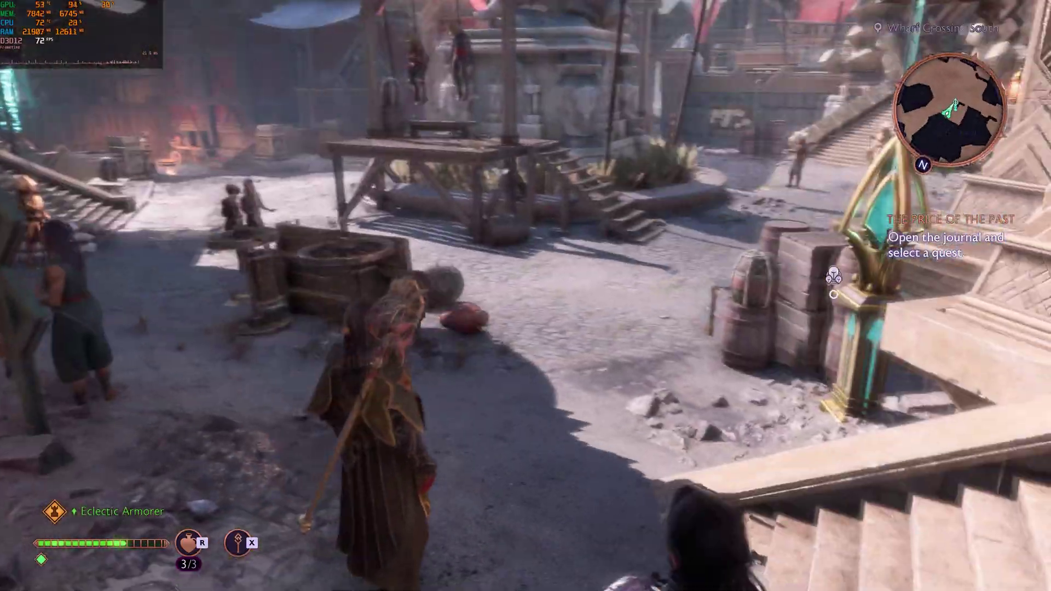
{"action": "left_click", "coordinate": [669, 327]}
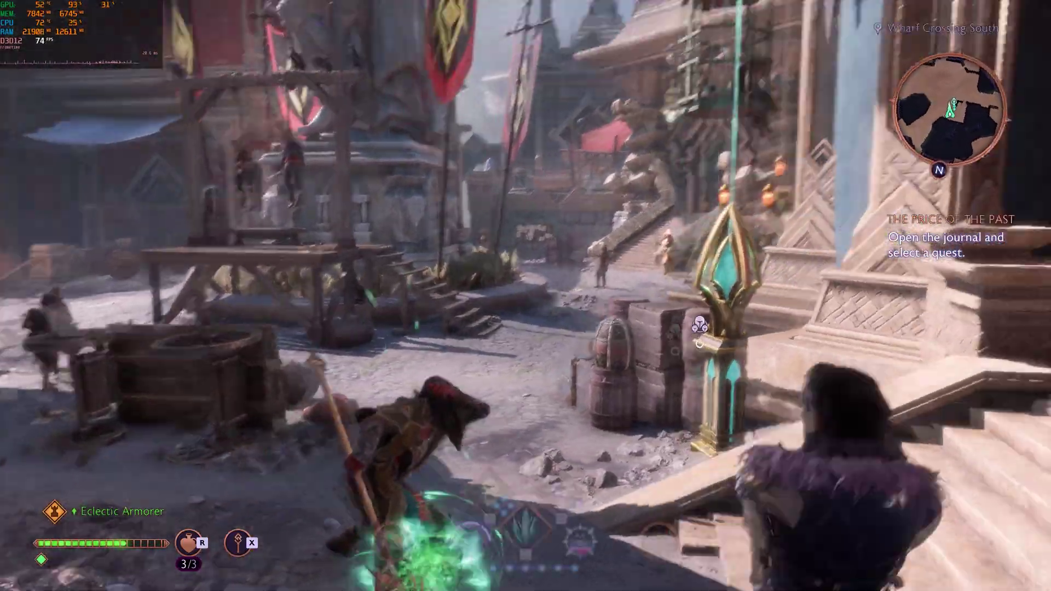